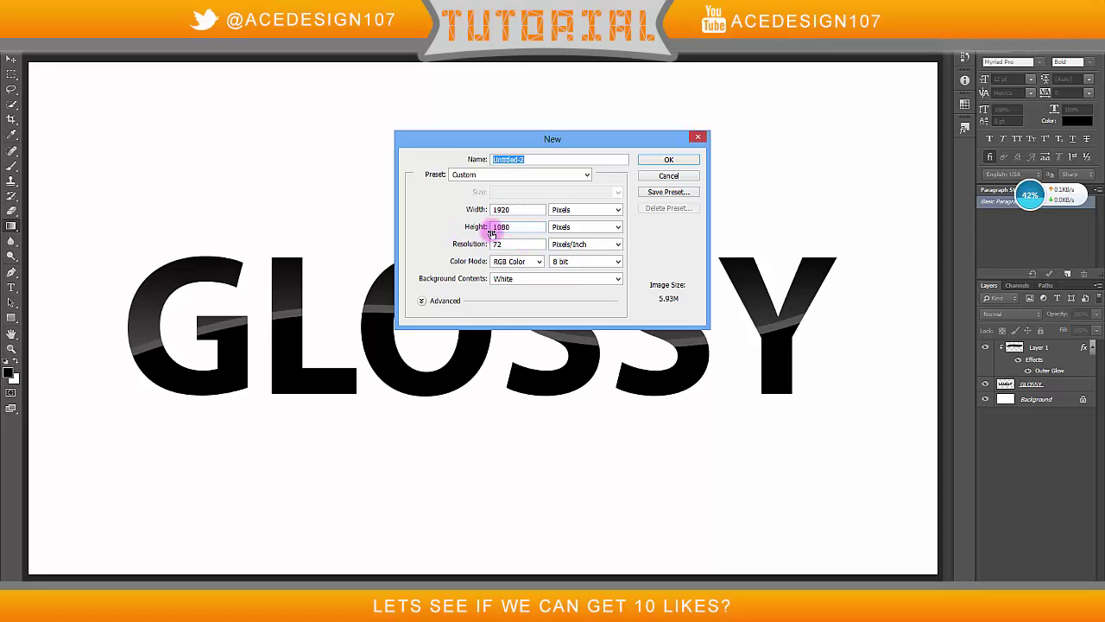
Step: Create a 1920×1080 document at 300 resolution and add committed bold text reading 'GLOSSY'
{"action": "left_click_drag", "start_coordinate": [520, 243], "coordinate": [433, 253]}
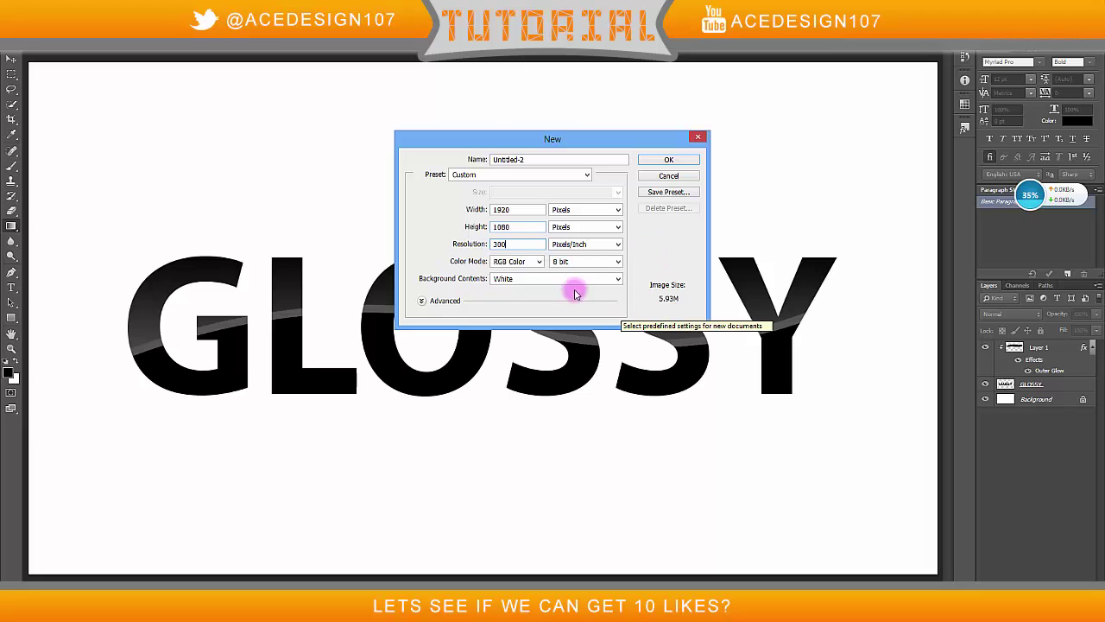
{"action": "left_click", "coordinate": [666, 161]}
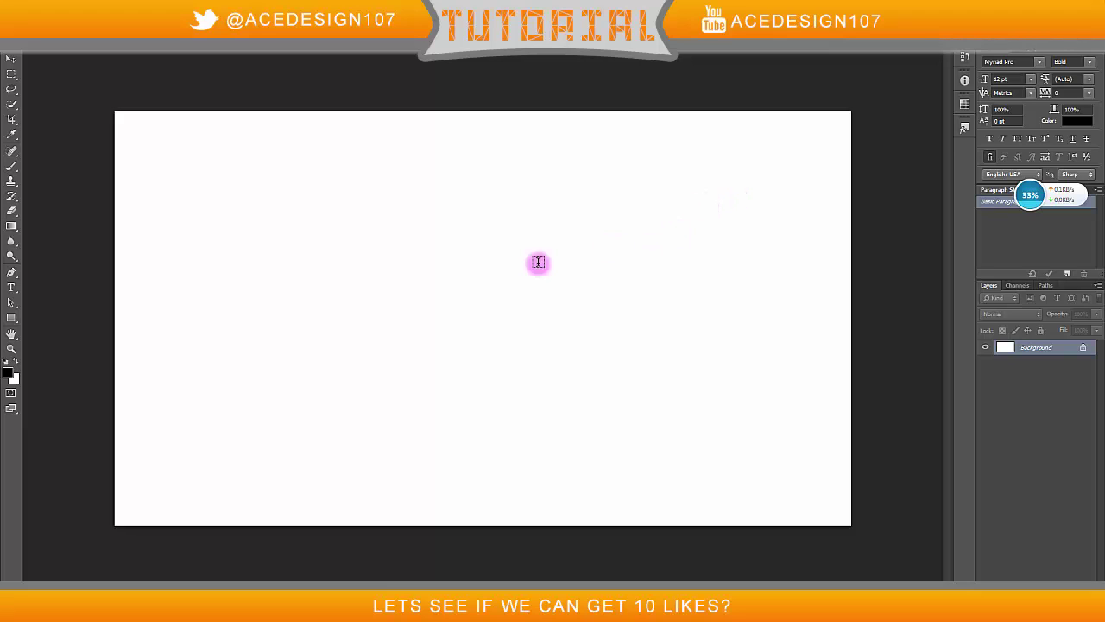
{"action": "left_click", "coordinate": [11, 287]}
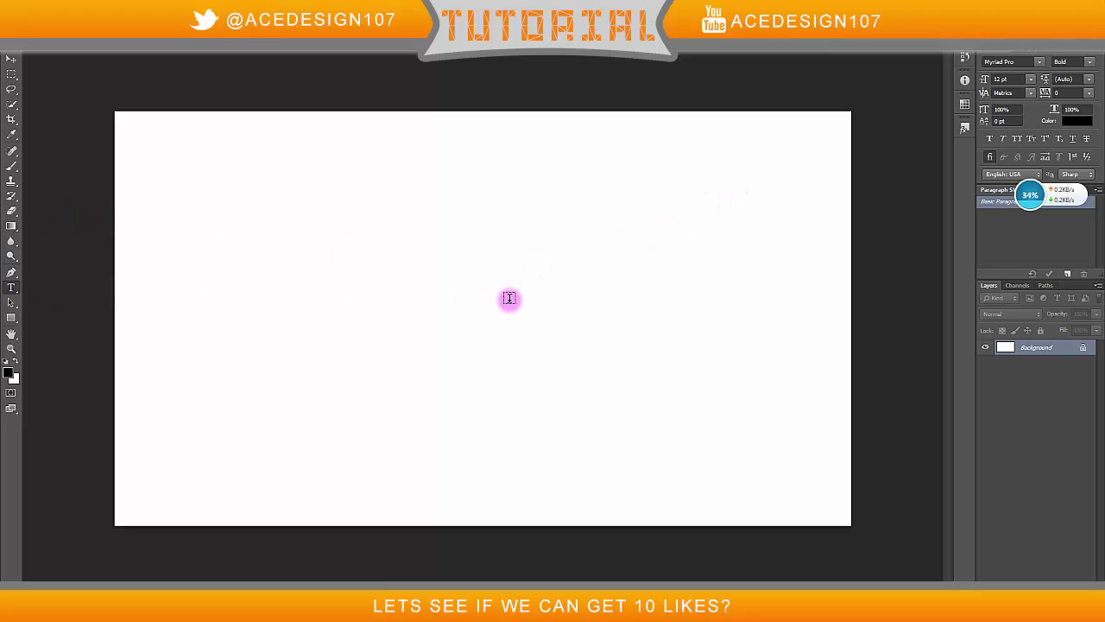
{"action": "left_click", "coordinate": [351, 340]}
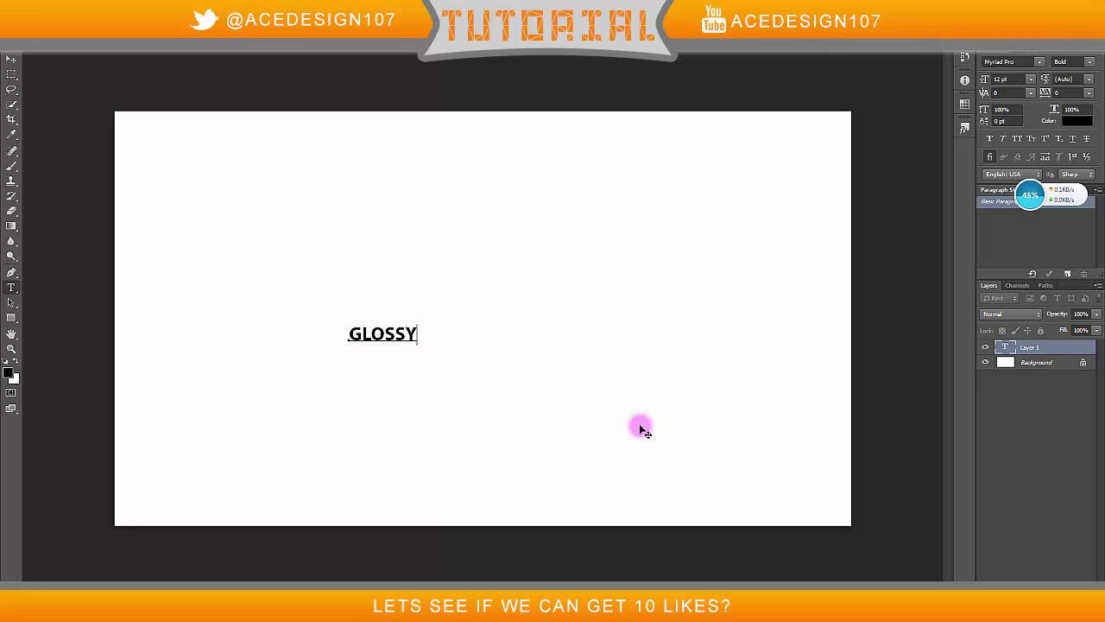
{"action": "key", "text": "ctrl"}
{"action": "key", "text": "ctrl+Return"}
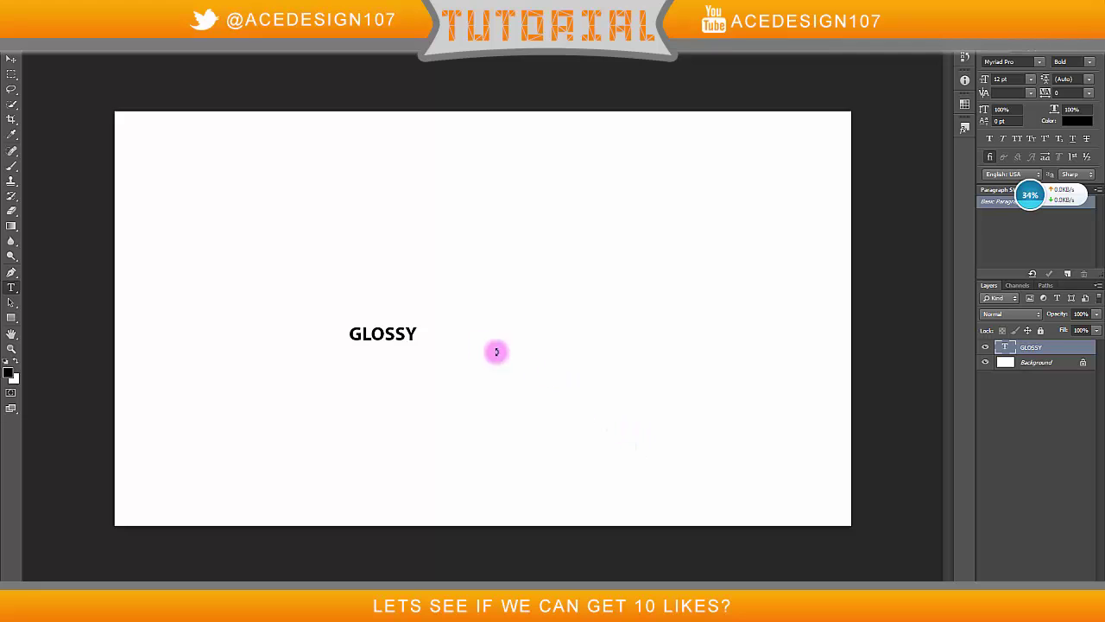
Step: Scale GLOSSY up to about 69 pt with free transform and move it down-left
{"action": "key", "text": "ctrl+t"}
{"action": "left_click_drag", "start_coordinate": [419, 322], "coordinate": [742, 221]}
{"action": "left_click_drag", "start_coordinate": [344, 347], "coordinate": [290, 391]}
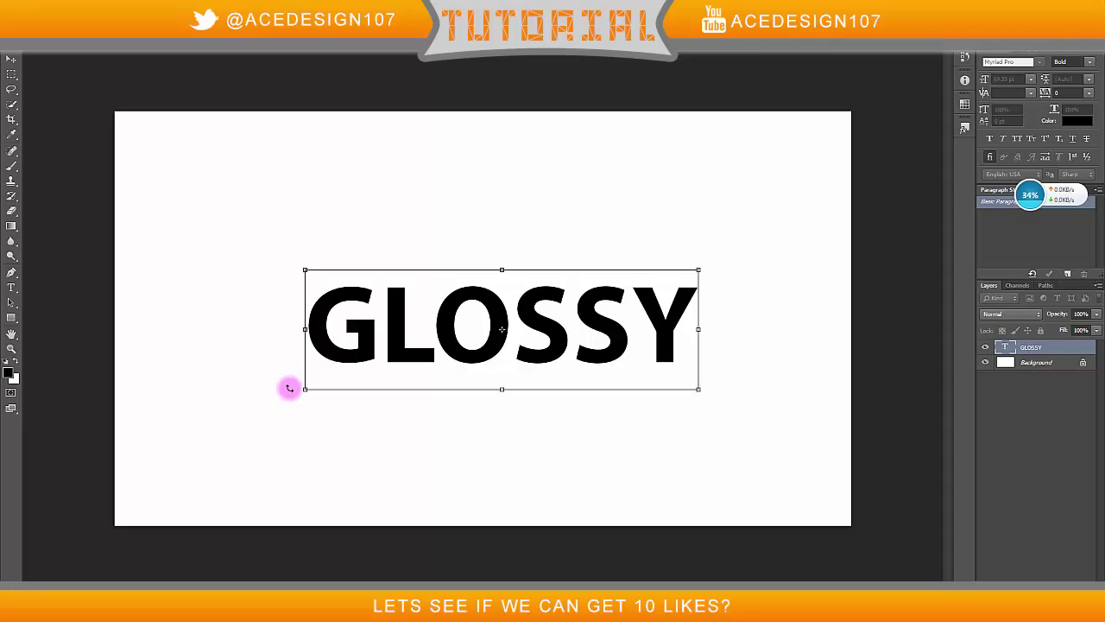
{"action": "key", "text": "Return"}
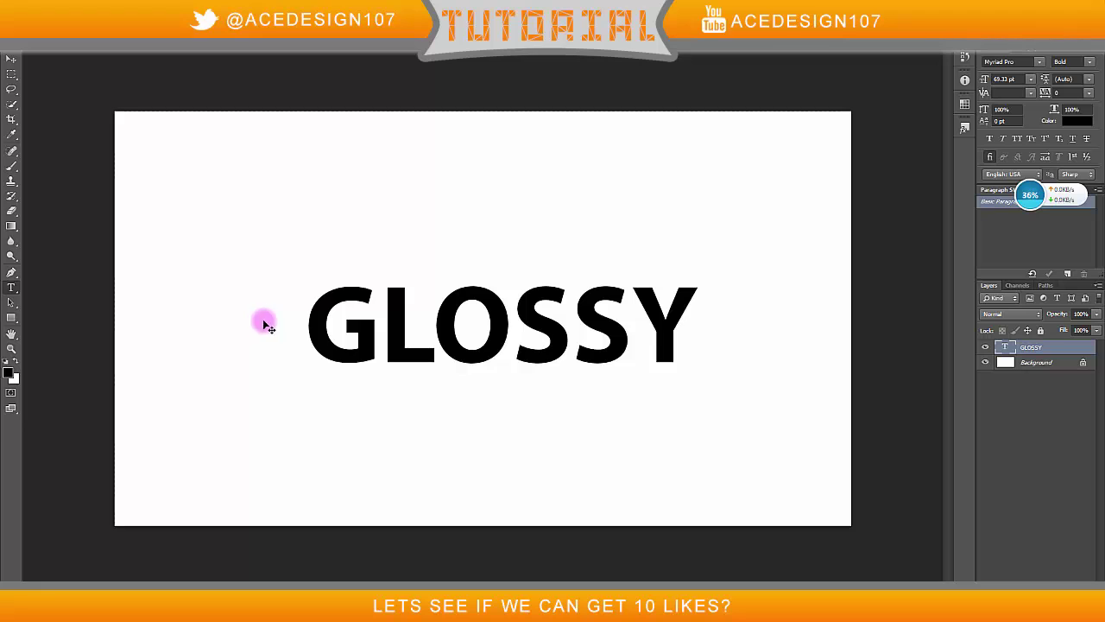
Step: Centre GLOSSY horizontally and vertically on the canvas, keep it Bold, and fit the view
{"action": "key", "text": "ctrl+a"}
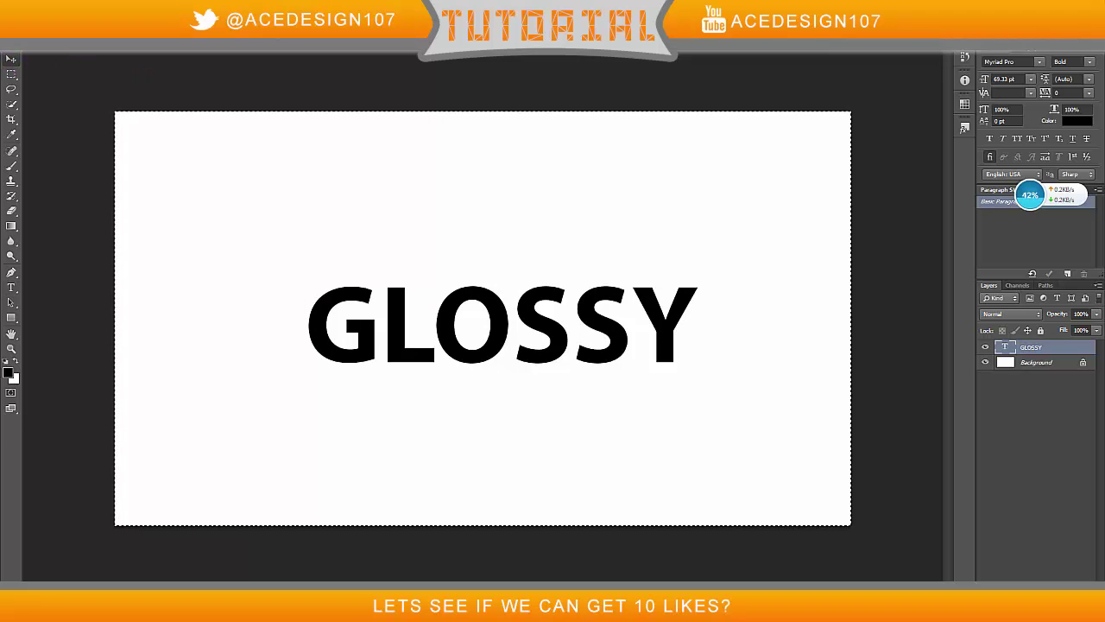
{"action": "left_click", "coordinate": [259, 49]}
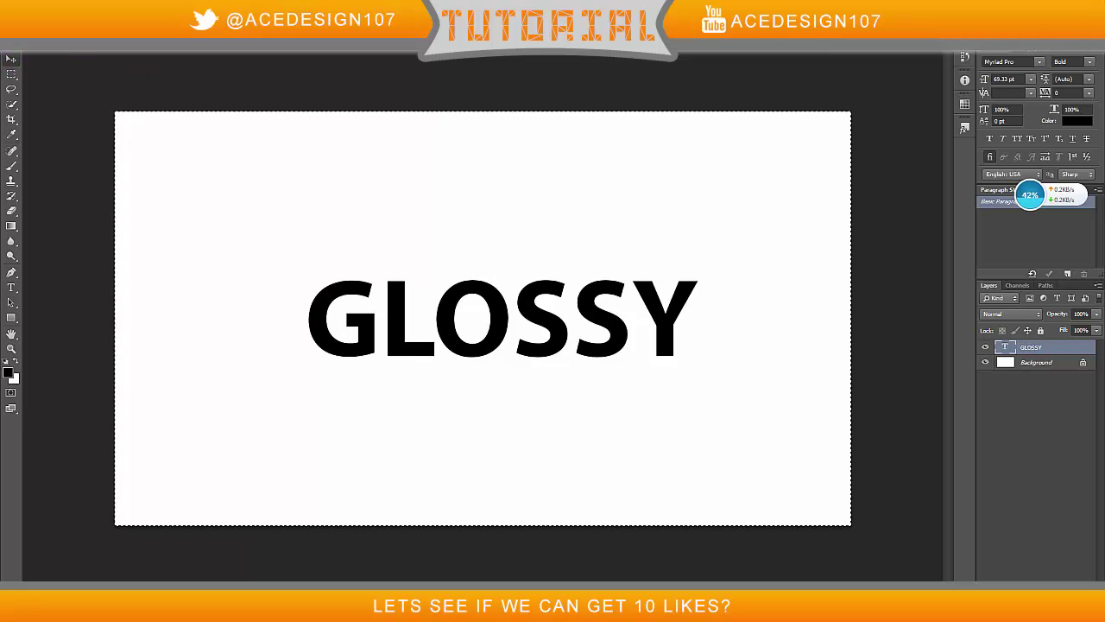
{"action": "left_click", "coordinate": [301, 49]}
{"action": "key", "text": "ctrl+d"}
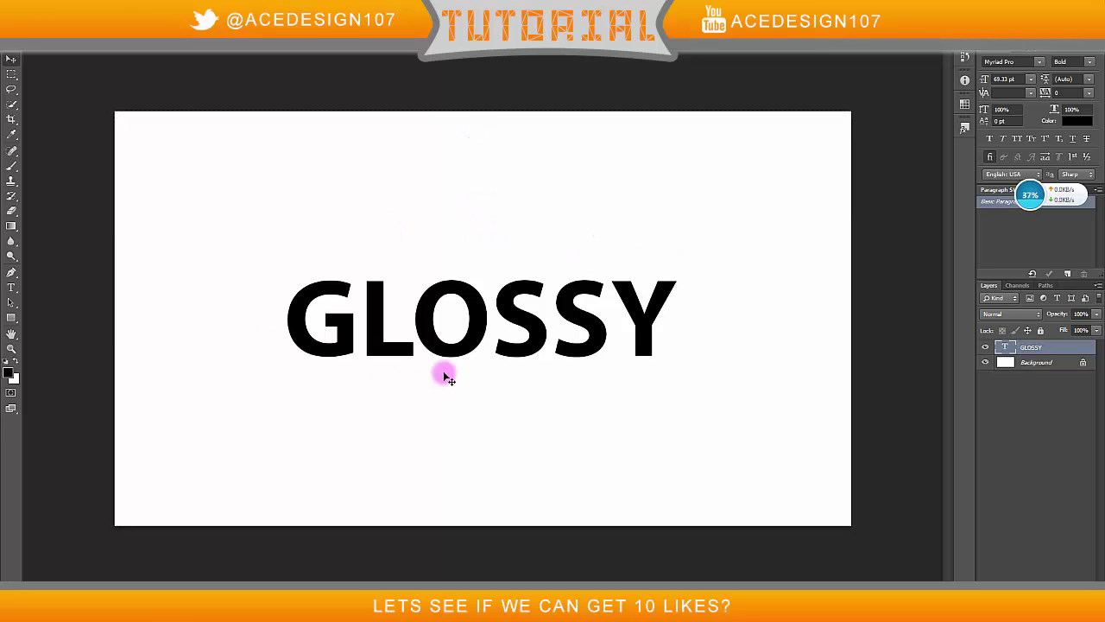
{"action": "left_click", "coordinate": [1089, 61]}
{"action": "left_click", "coordinate": [1091, 61]}
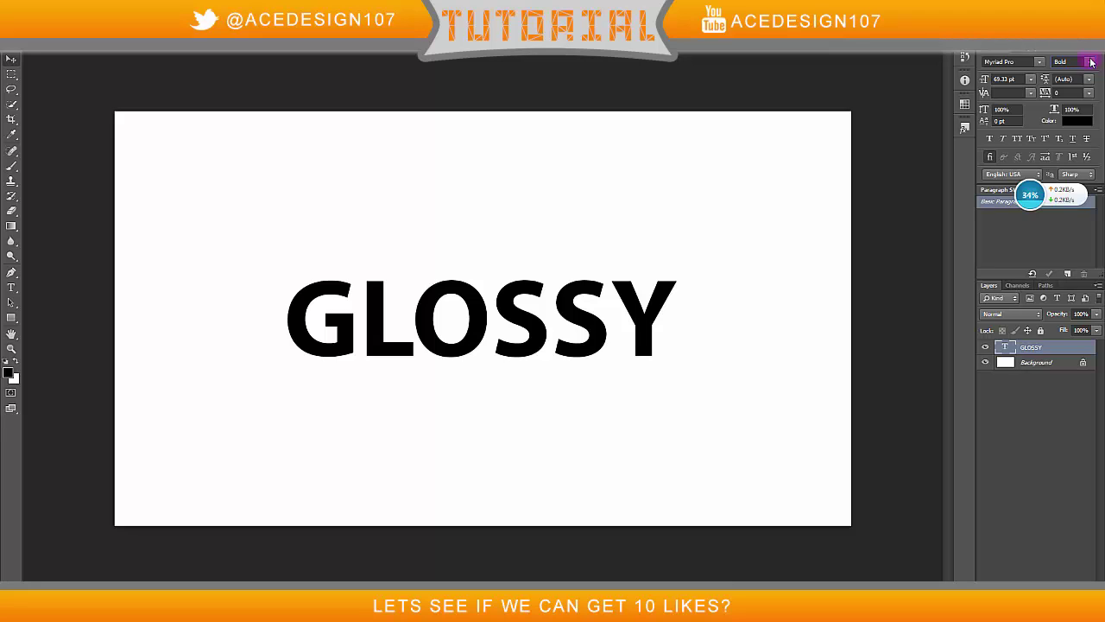
{"action": "key", "text": "ctrl+0"}
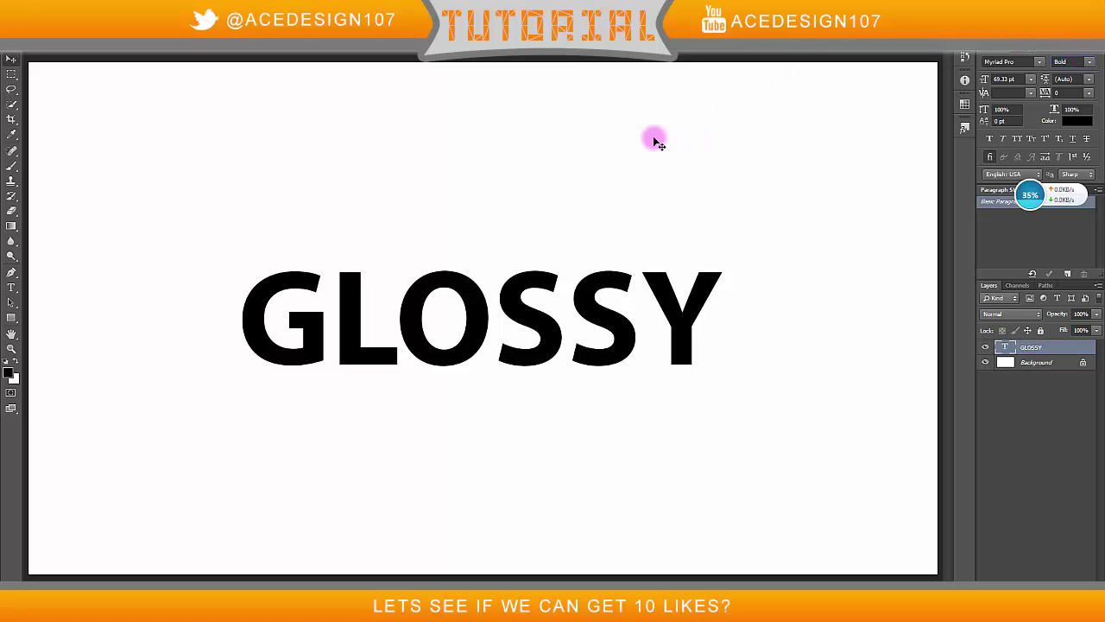
Step: Add an empty Layer 1 and draw a closed curved Pen path over GLOSSY's upper half
{"action": "left_click", "coordinate": [11, 275]}
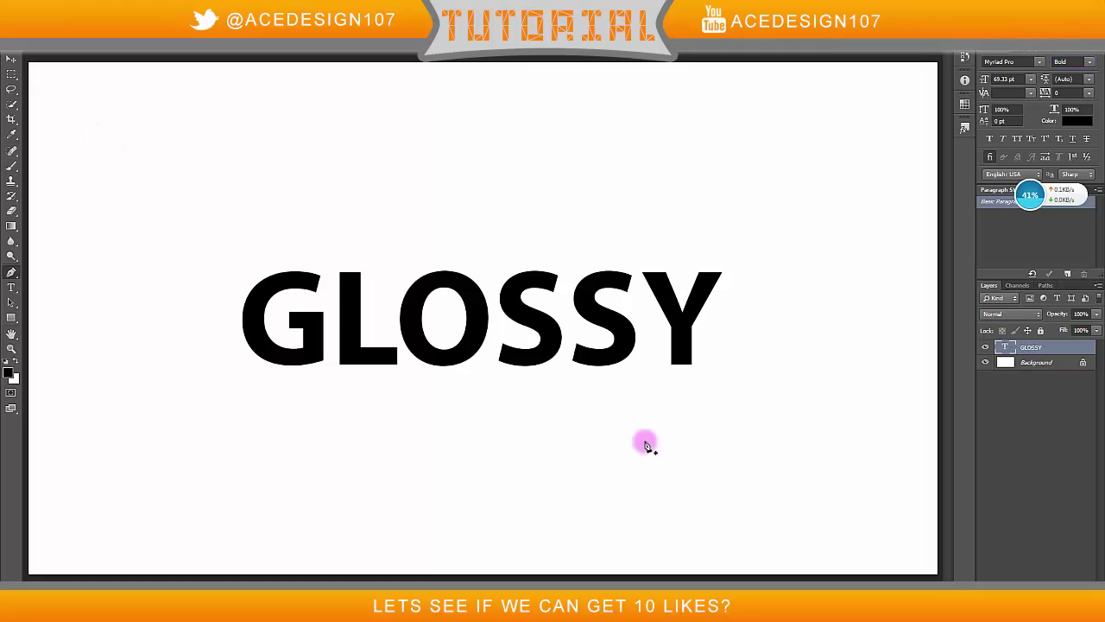
{"action": "key", "text": "ctrl+shift+alt+n"}
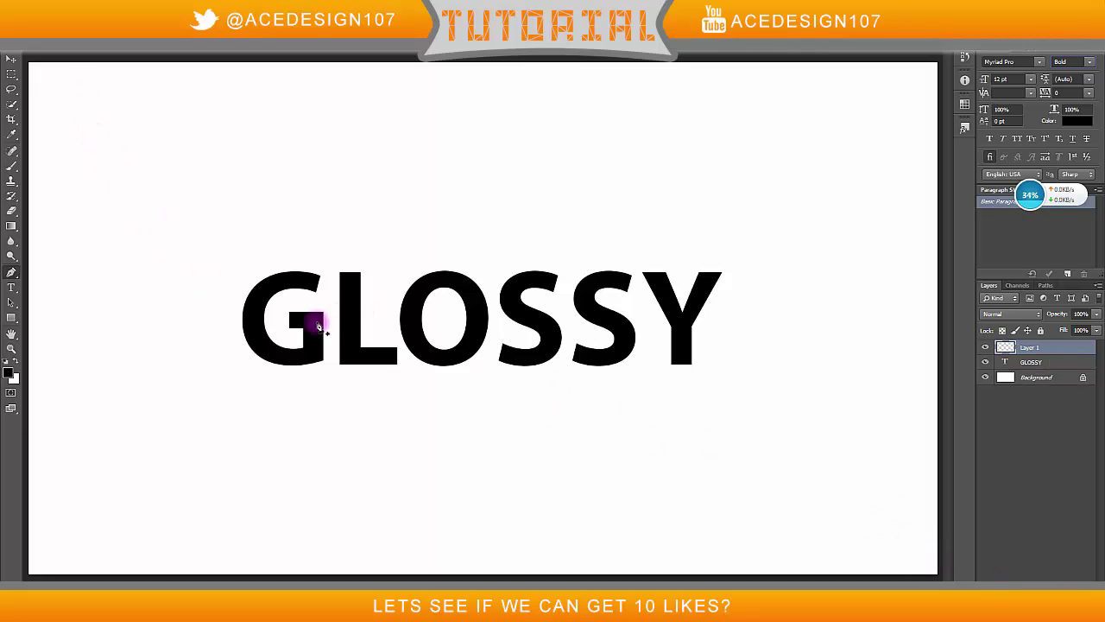
{"action": "left_click", "coordinate": [209, 343]}
{"action": "left_click_drag", "start_coordinate": [499, 325], "coordinate": [646, 359]}
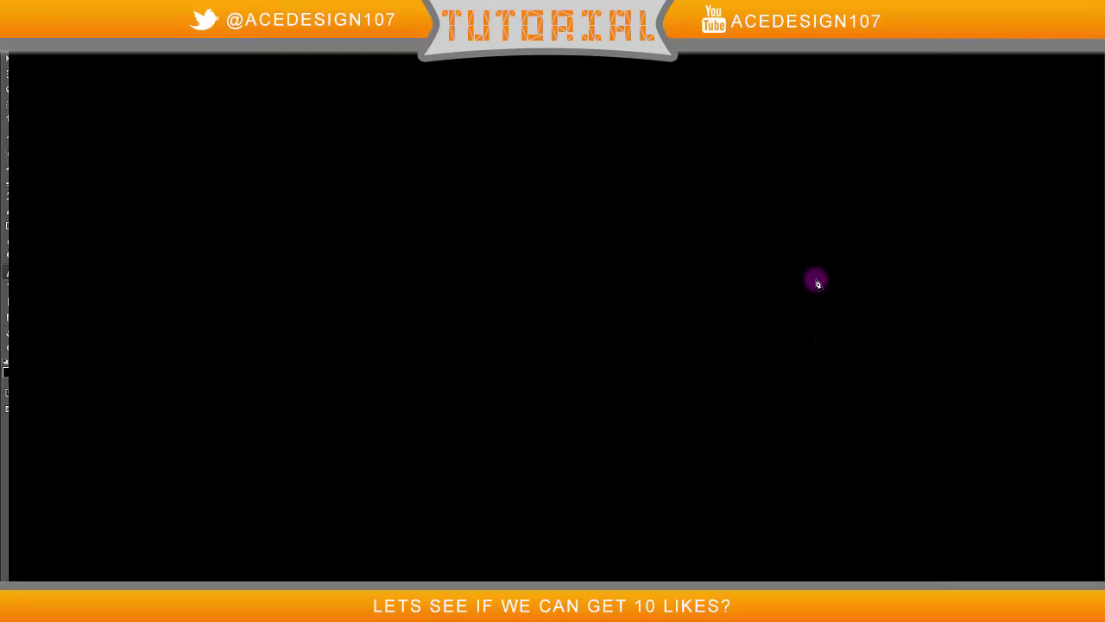
{"action": "left_click_drag", "start_coordinate": [815, 279], "coordinate": [856, 253]}
{"action": "left_click", "coordinate": [439, 174]}
{"action": "left_click", "coordinate": [178, 277]}
{"action": "left_click", "coordinate": [209, 340]}
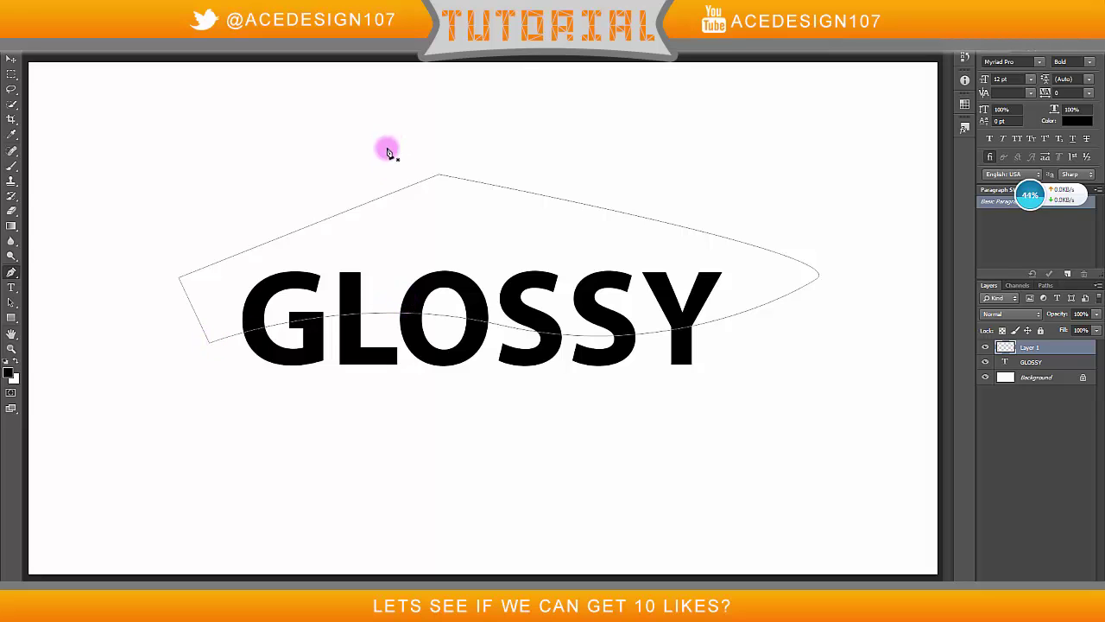
Step: Convert the highlight path into a selection with a 0-pixel feather
{"action": "right_click", "coordinate": [424, 266]}
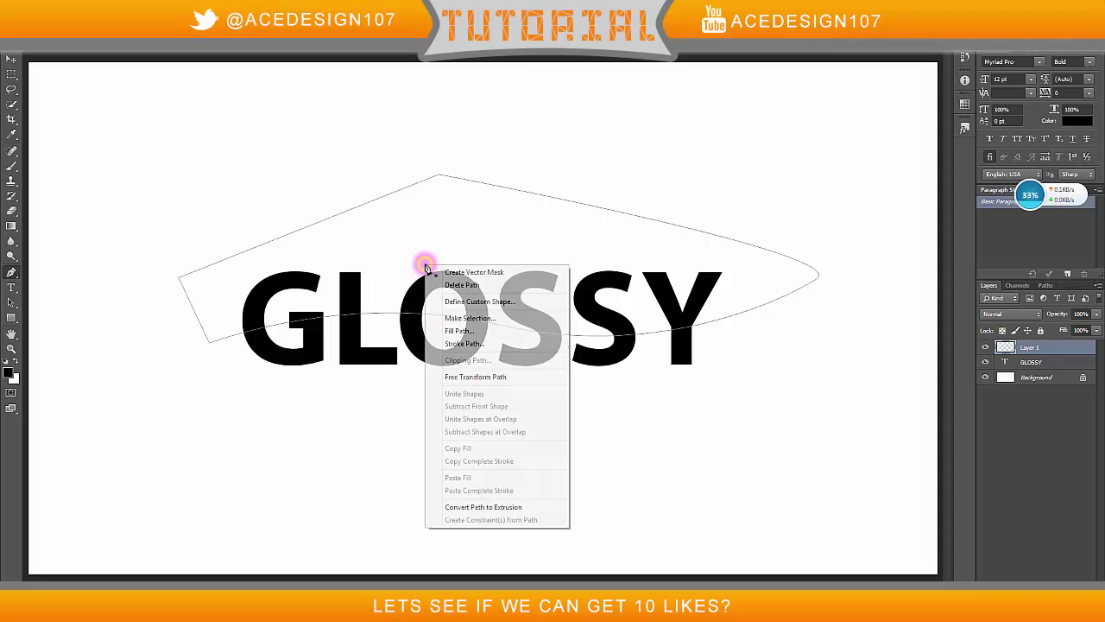
{"action": "left_click", "coordinate": [456, 319]}
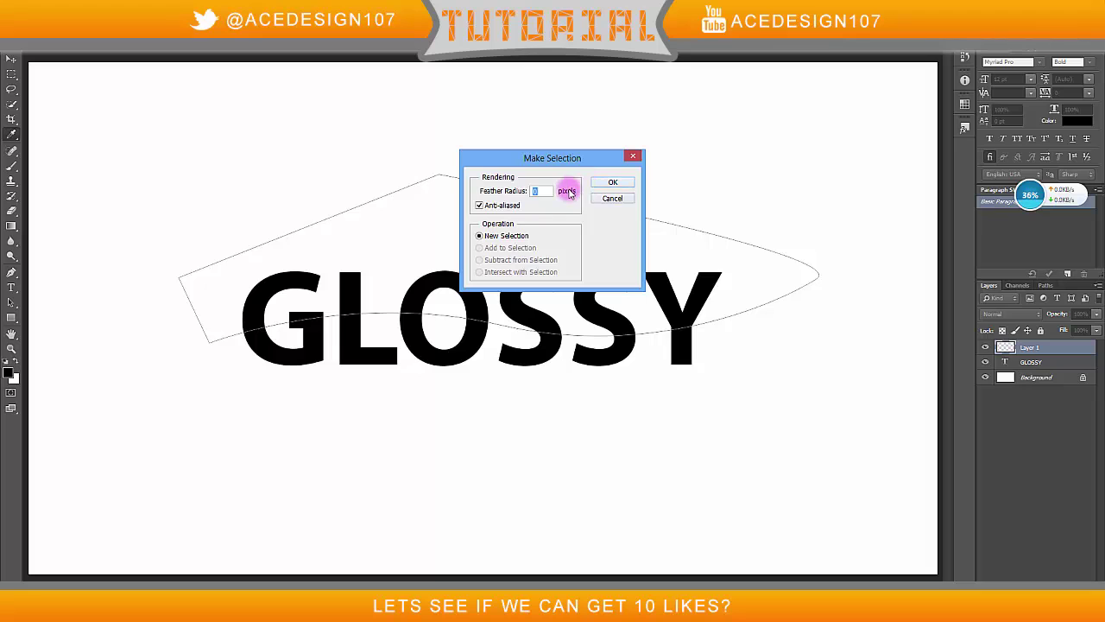
{"action": "left_click", "coordinate": [613, 183]}
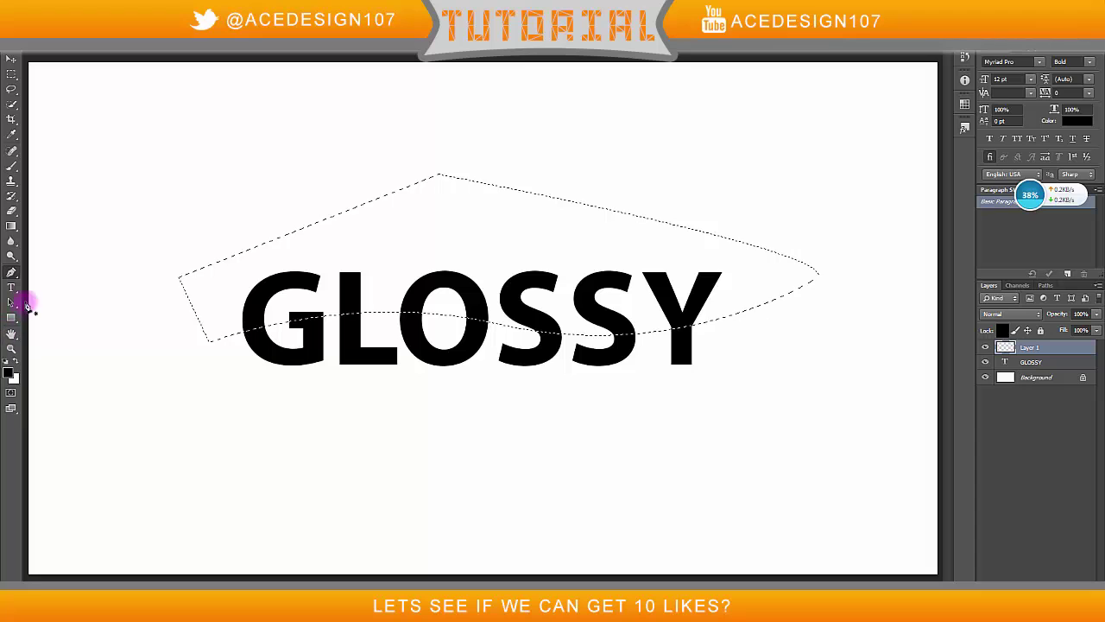
Step: Fill the highlight selection with a default black-to-white gradient dragged downward, then deselect
{"action": "left_click", "coordinate": [11, 225]}
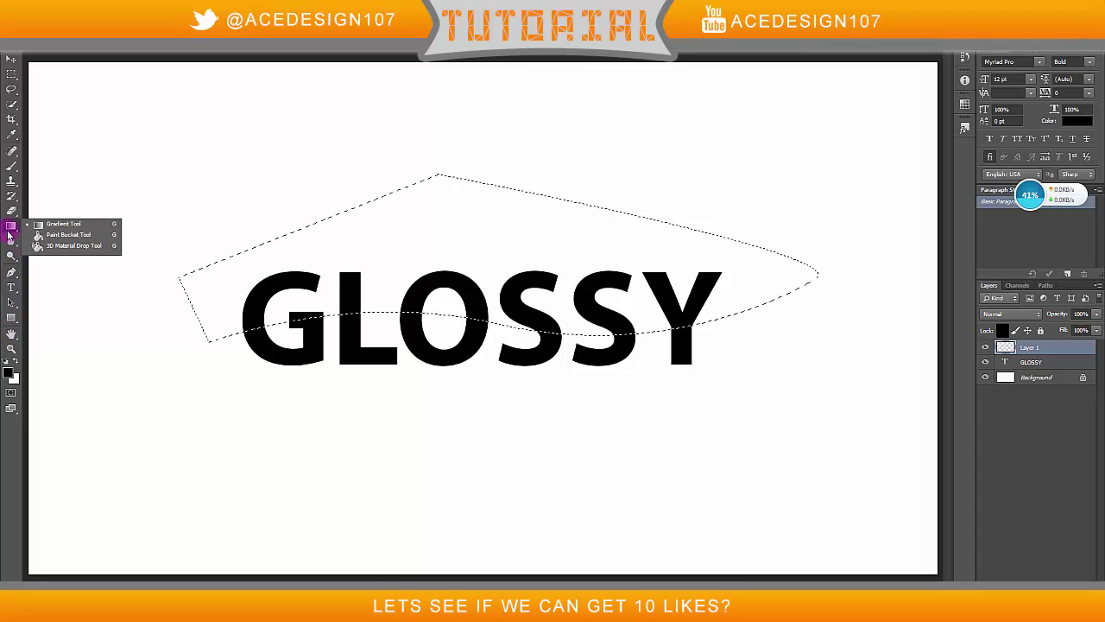
{"action": "left_click", "coordinate": [69, 236]}
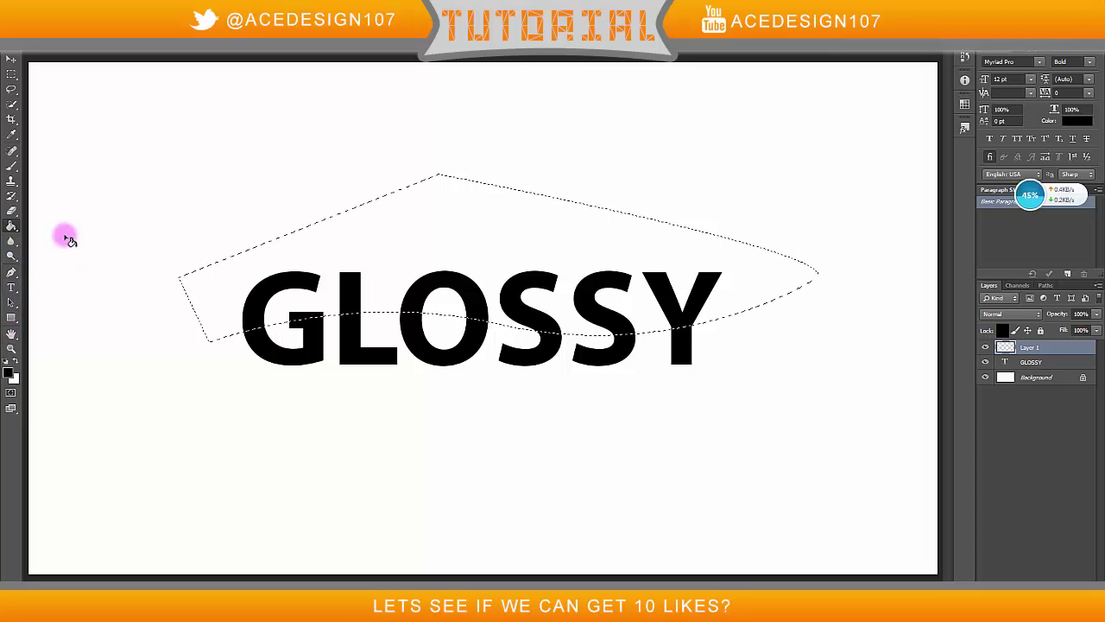
{"action": "left_click", "coordinate": [19, 225]}
{"action": "left_click", "coordinate": [40, 222]}
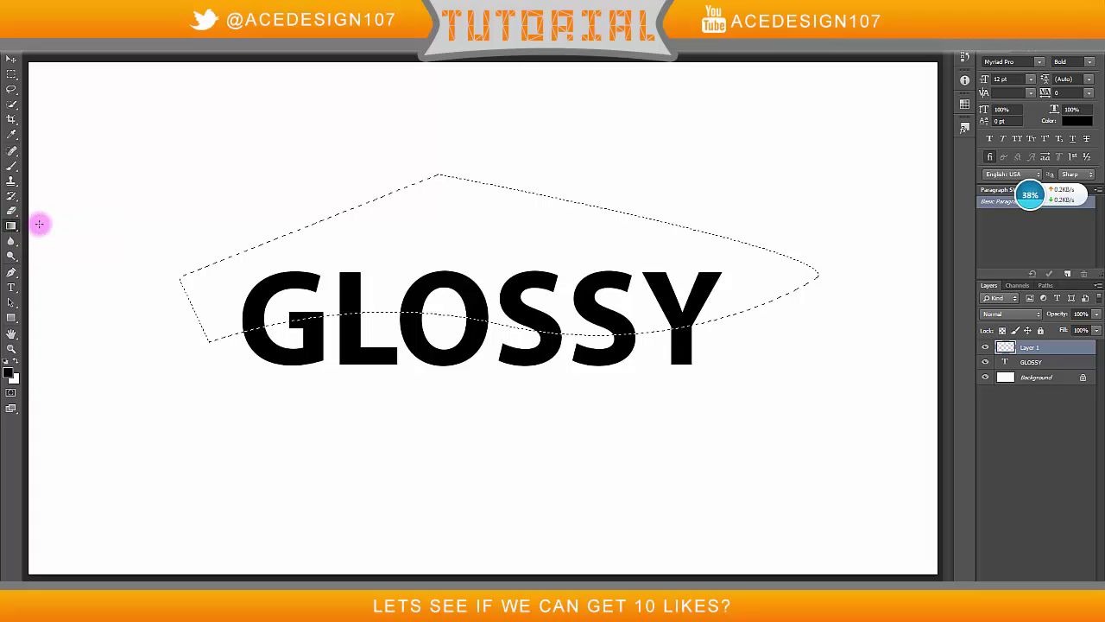
{"action": "left_click", "coordinate": [6, 368]}
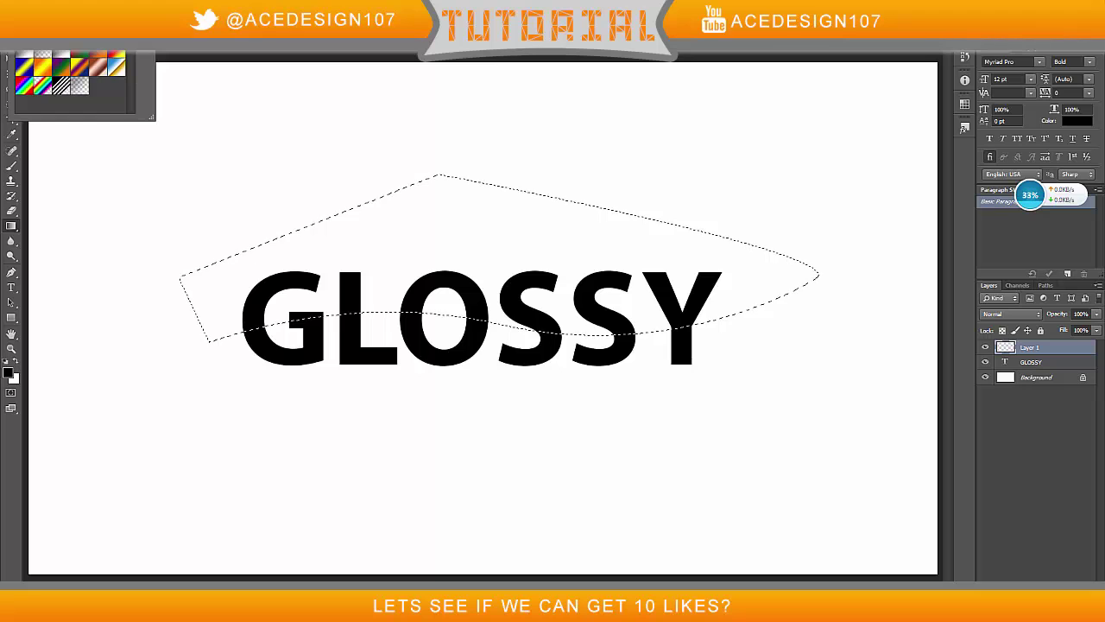
{"action": "key", "text": "Return"}
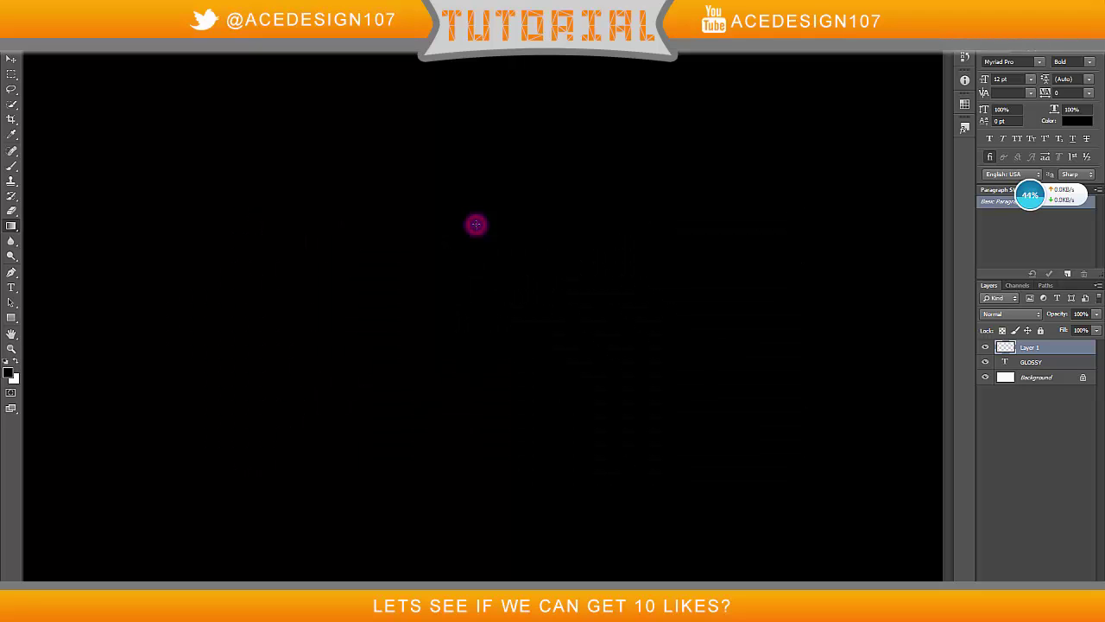
{"action": "left_click_drag", "start_coordinate": [475, 233], "coordinate": [473, 332]}
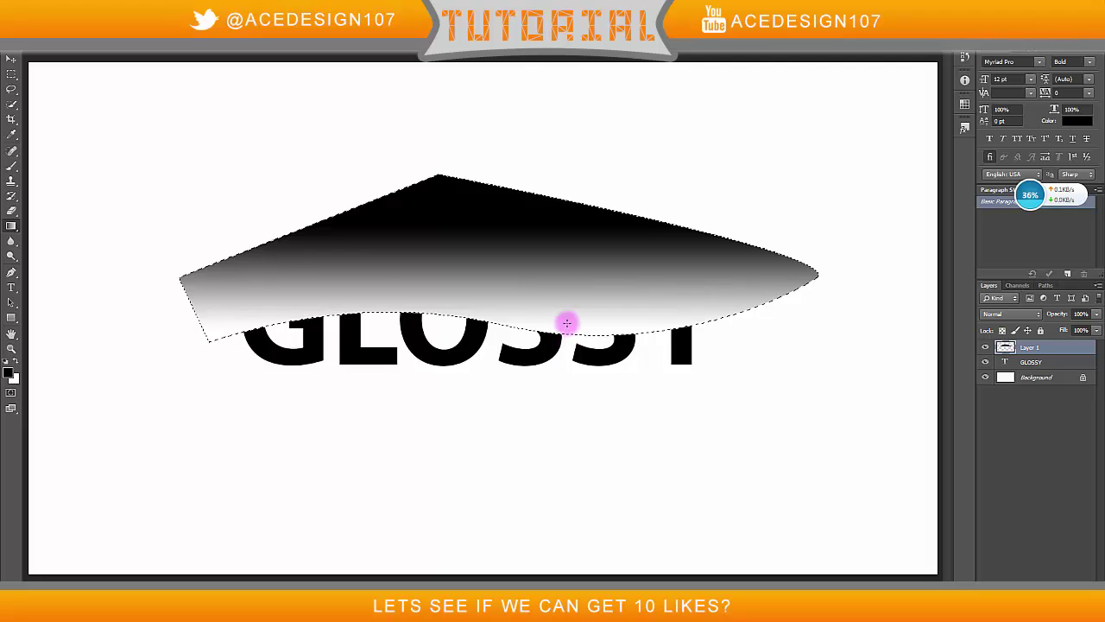
{"action": "key", "text": "ctrl+d"}
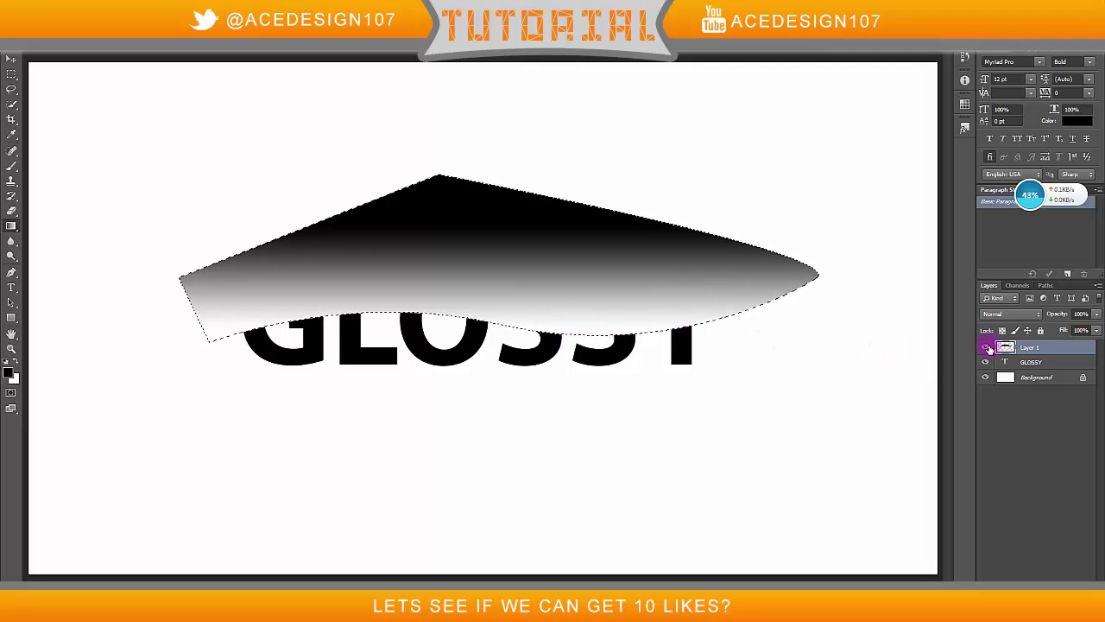
Step: Rasterize the GLOSSY type layer
{"action": "left_click", "coordinate": [1070, 363]}
{"action": "right_click", "coordinate": [1071, 366]}
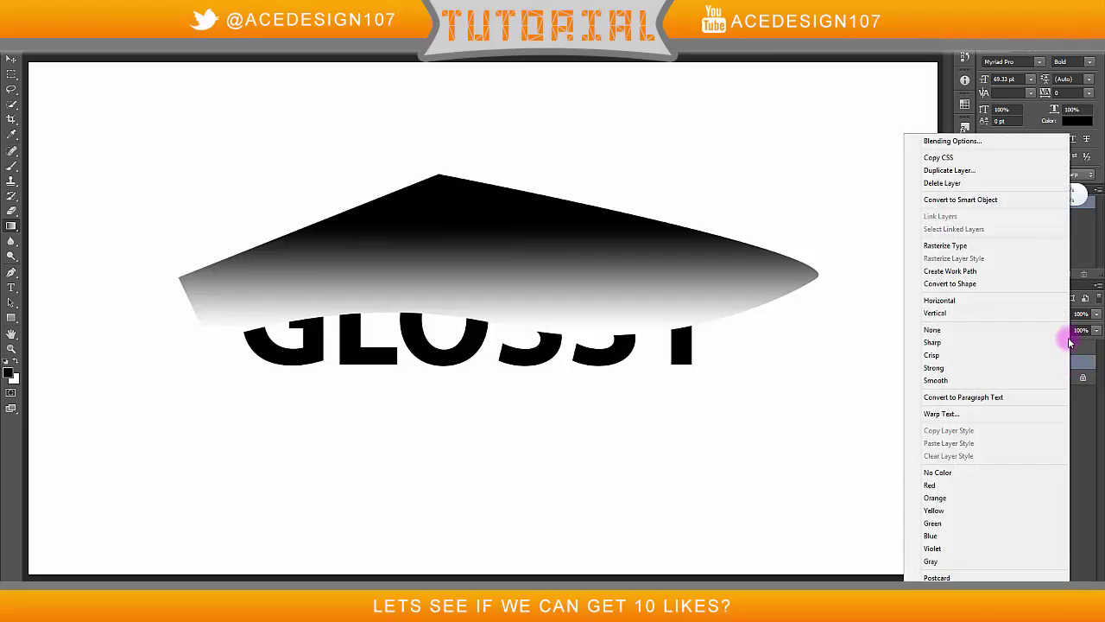
{"action": "left_click", "coordinate": [987, 247]}
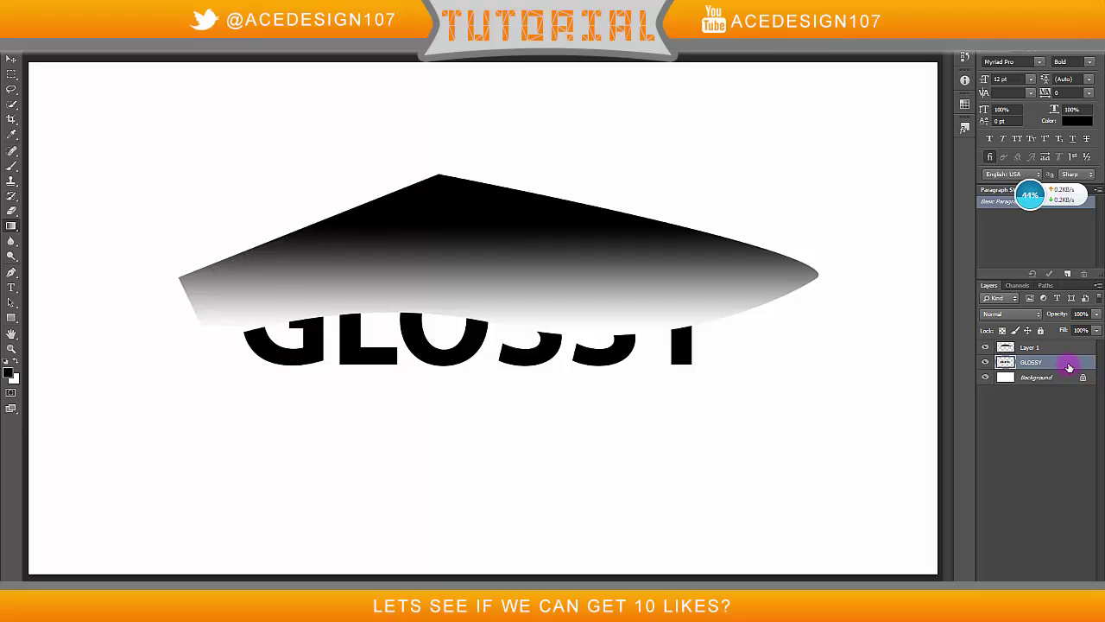
Step: Make the gradient Layer 1 a clipping mask on GLOSSY
{"action": "left_click", "coordinate": [1067, 348]}
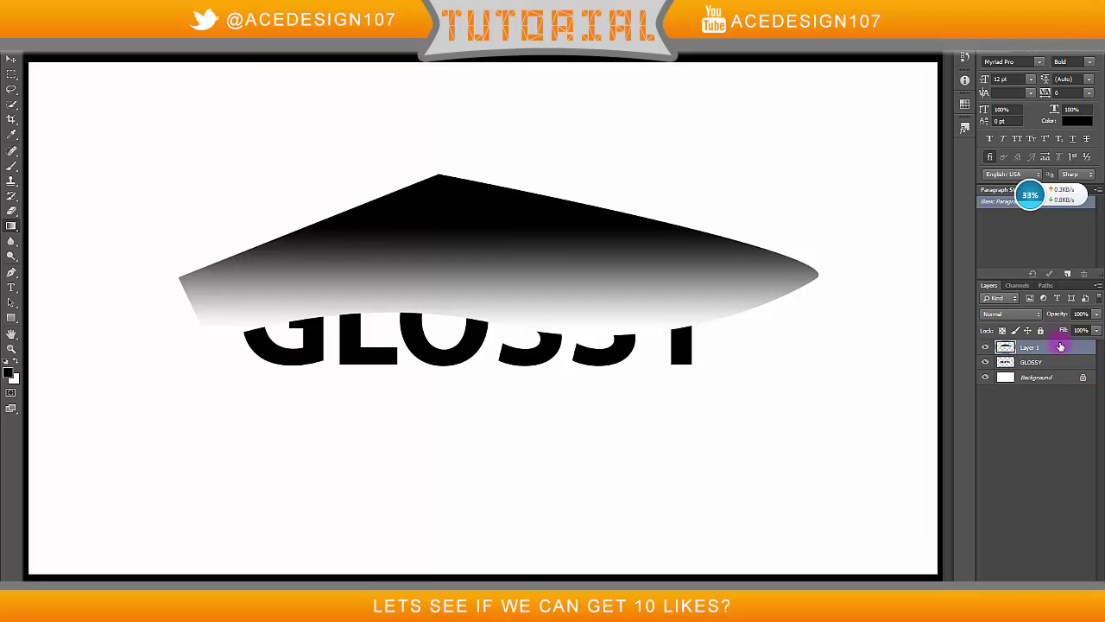
{"action": "right_click", "coordinate": [1031, 350]}
{"action": "left_click", "coordinate": [963, 300]}
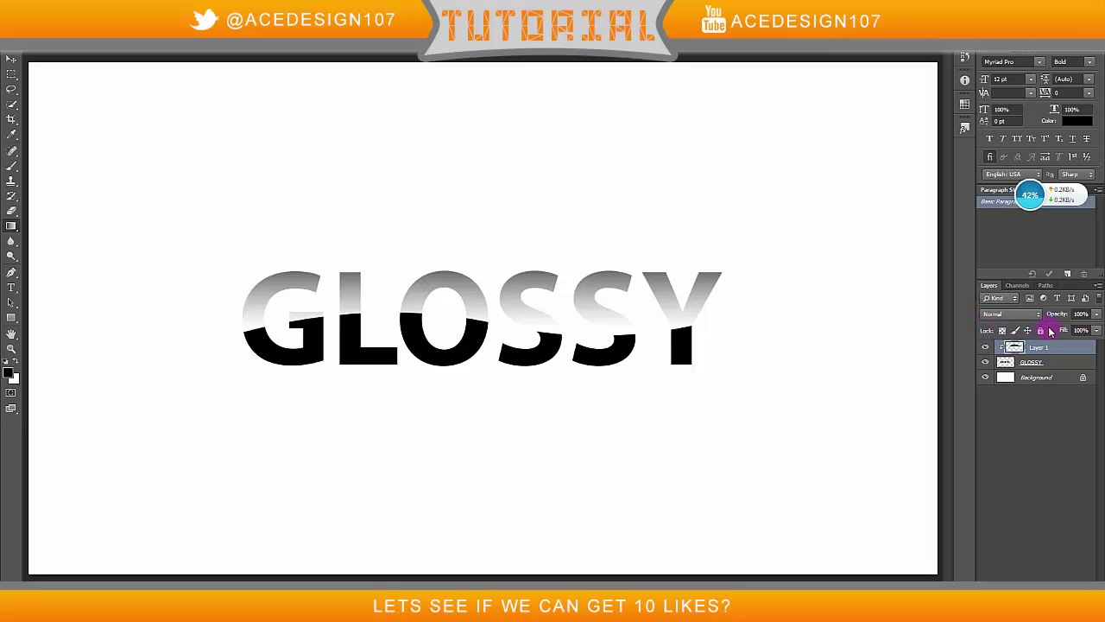
Step: Nudge the gradient with free transform, then undo back to the empty lasso selection
{"action": "key", "text": "ctrl+t"}
{"action": "mouse_move", "coordinate": [604, 299]}
{"action": "left_mouse_down"}
{"action": "mouse_move", "coordinate": [605, 326]}
{"action": "mouse_move", "coordinate": [605, 299]}
{"action": "left_mouse_up"}
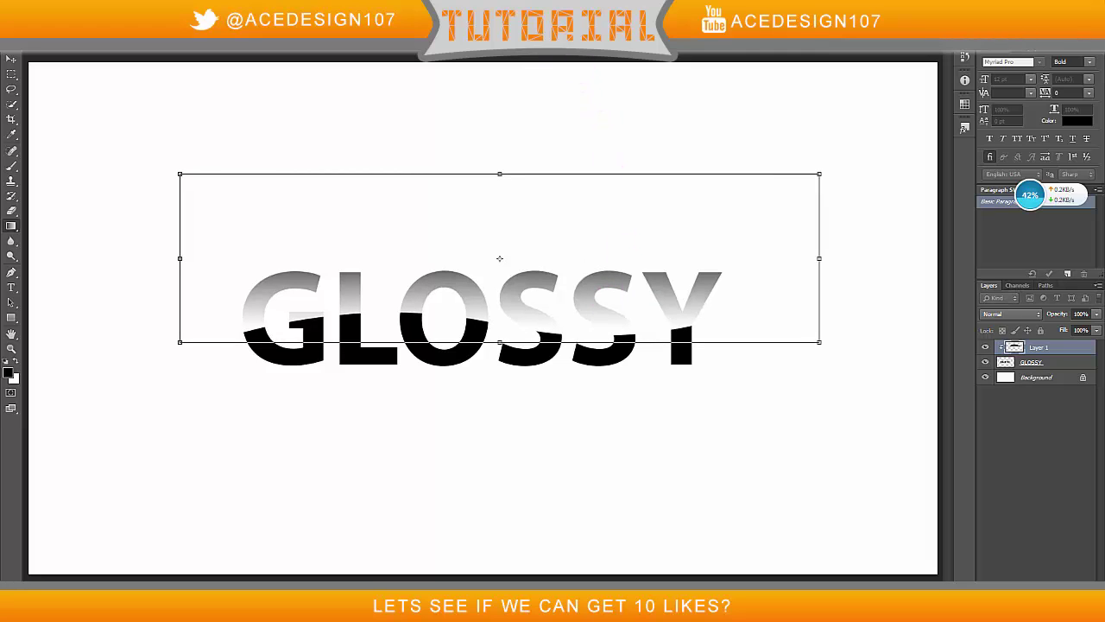
{"action": "key", "text": "Return"}
{"action": "key", "text": "ctrl+alt+z"}
{"action": "key", "text": "ctrl+alt+z"}
{"action": "key", "text": "ctrl+alt+z"}
{"action": "key", "text": "ctrl+alt+z"}
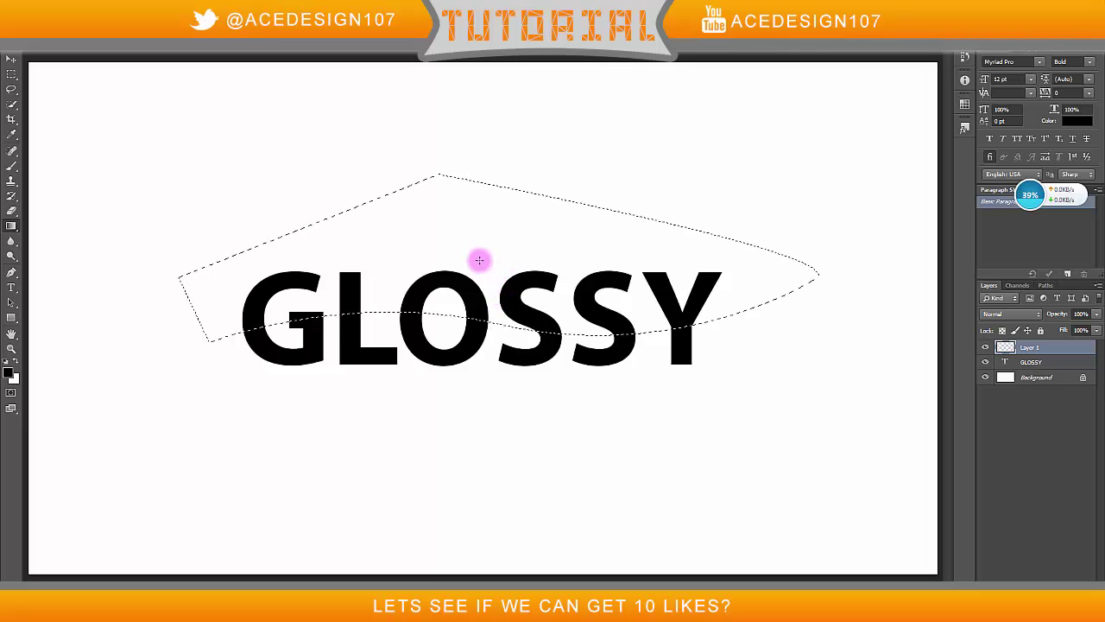
Step: Redraw black-to-white gradient fills across the selection, undoing the unsatisfactory attempts
{"action": "left_click_drag", "start_coordinate": [480, 338], "coordinate": [492, 250]}
{"action": "key", "text": "ctrl+z"}
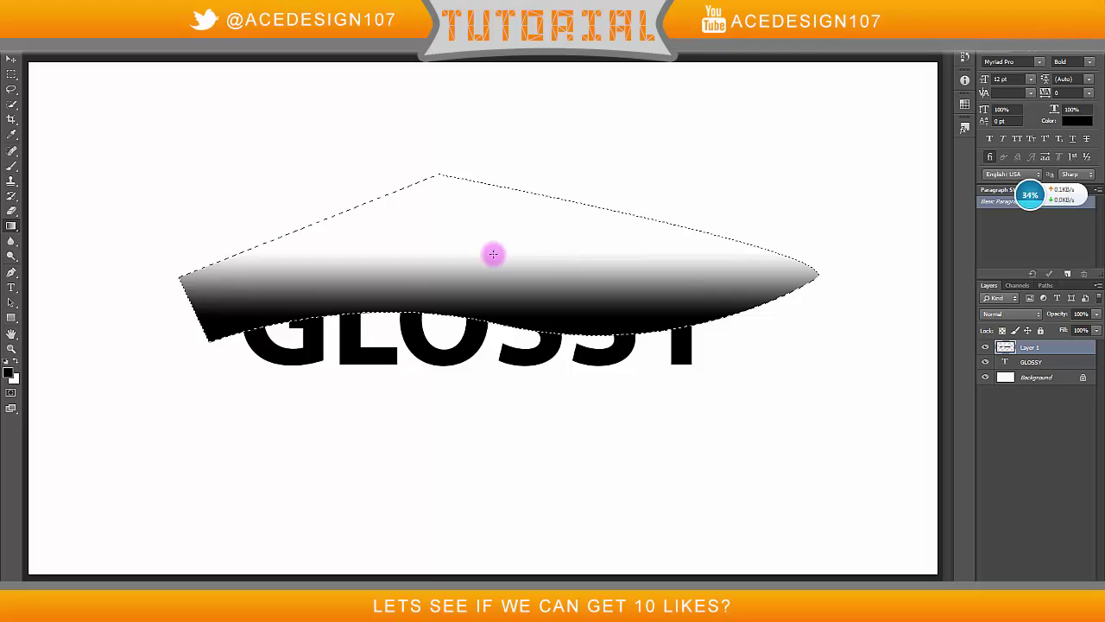
{"action": "key", "text": "ctrl+z"}
{"action": "left_click_drag", "start_coordinate": [488, 298], "coordinate": [489, 318]}
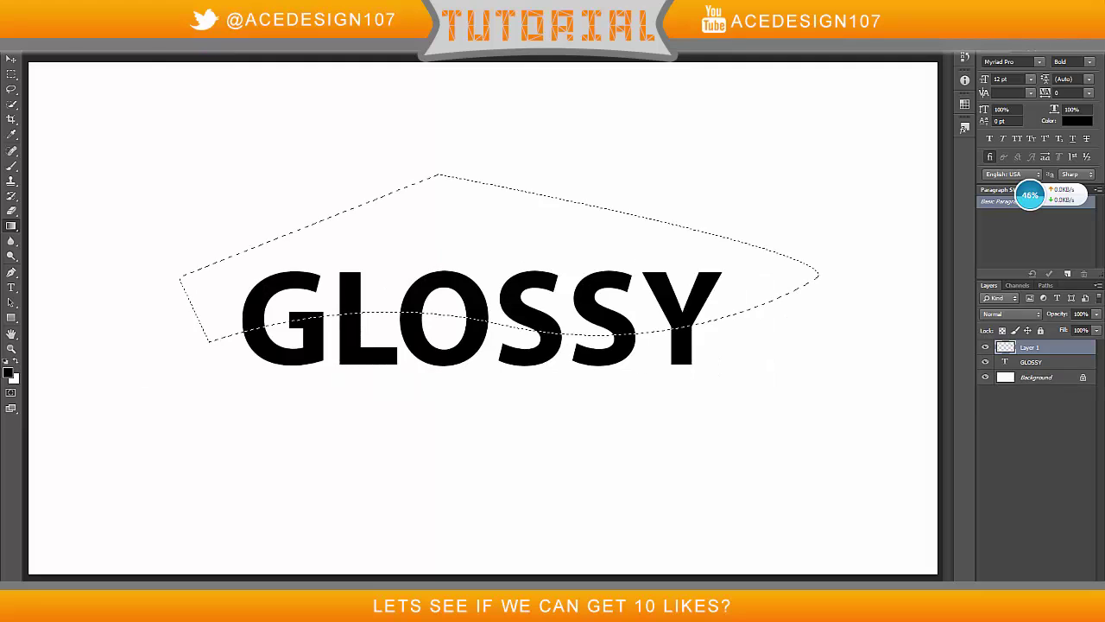
{"action": "left_click", "coordinate": [78, 39]}
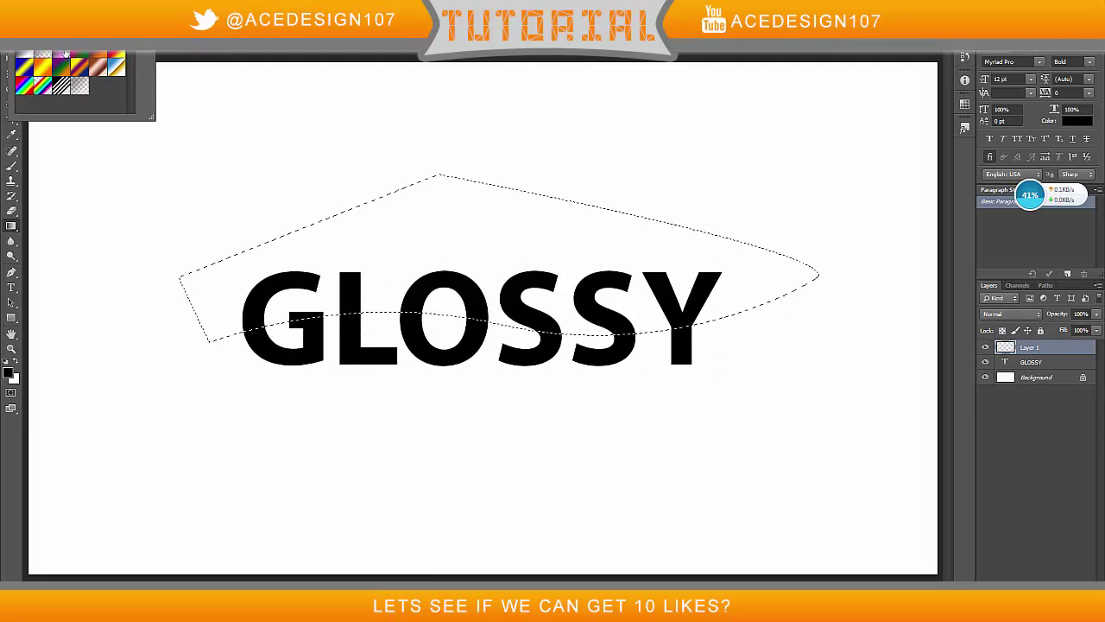
Step: Edit the gradient so its white stop becomes light grey, giving black-to-grey
{"action": "left_click", "coordinate": [52, 39]}
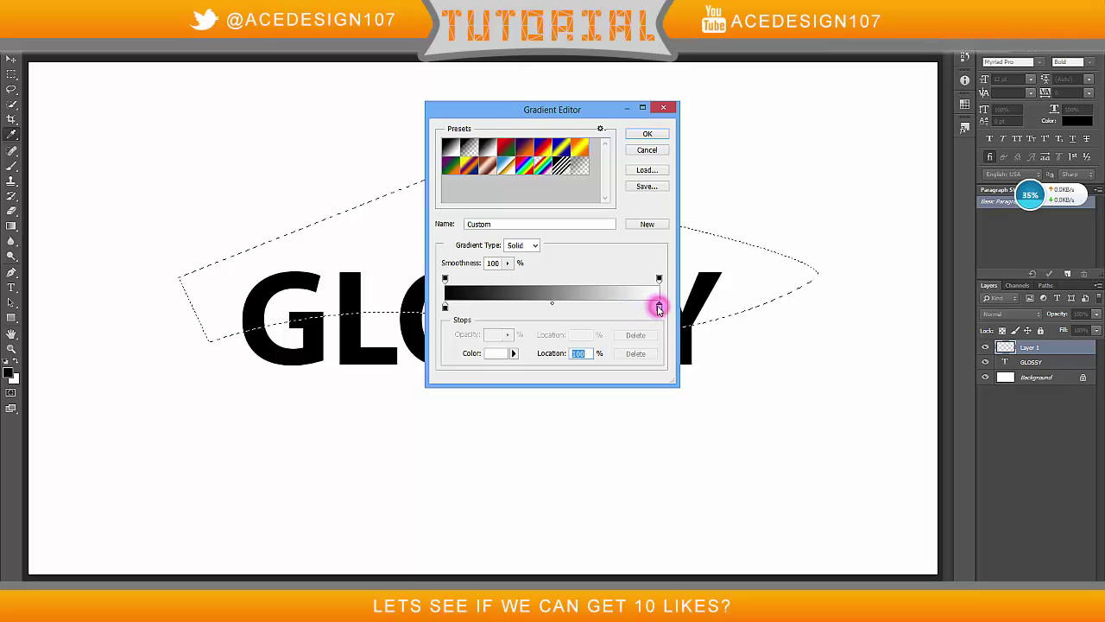
{"action": "double_click", "coordinate": [658, 308]}
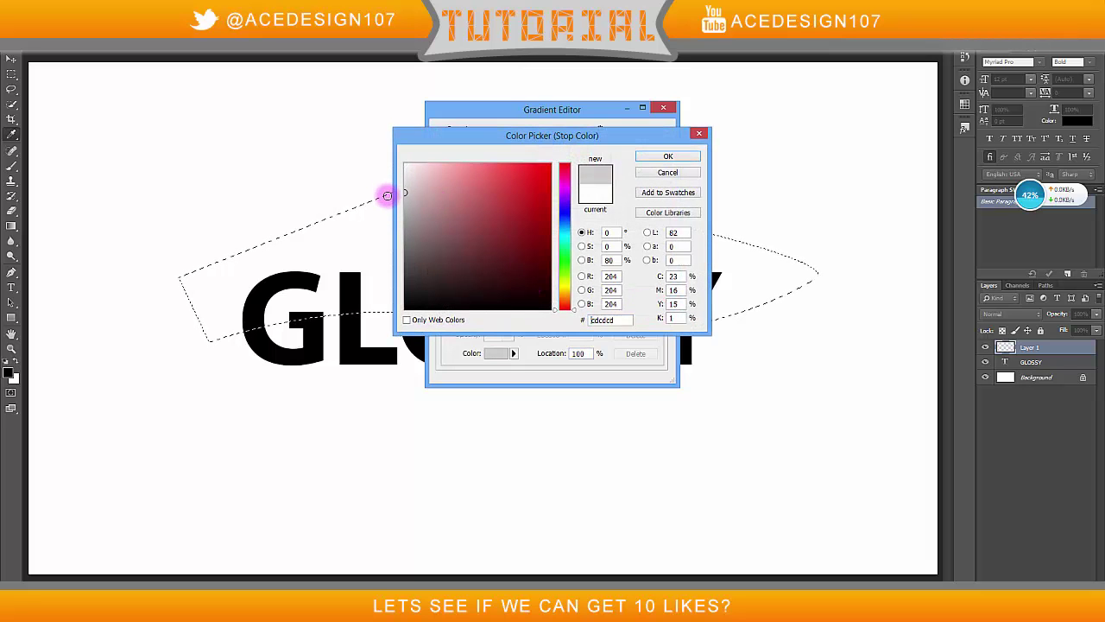
{"action": "left_click", "coordinate": [639, 157]}
{"action": "left_click", "coordinate": [643, 132]}
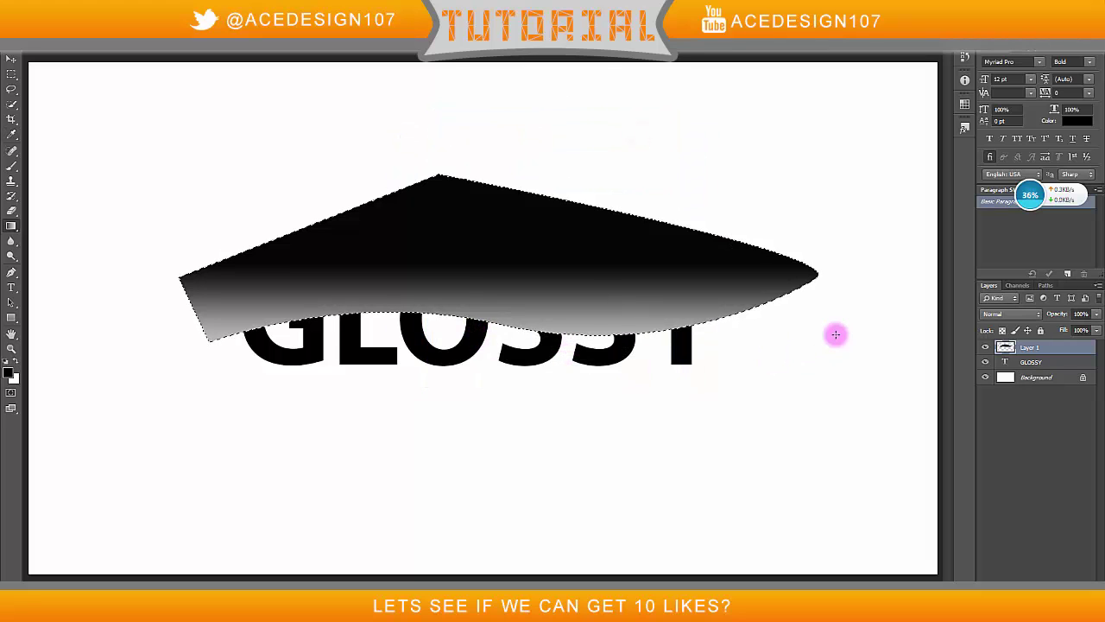
Step: Clip Layer 1 into the GLOSSY letters and clear the selection
{"action": "right_click", "coordinate": [1077, 351]}
{"action": "left_click", "coordinate": [967, 299]}
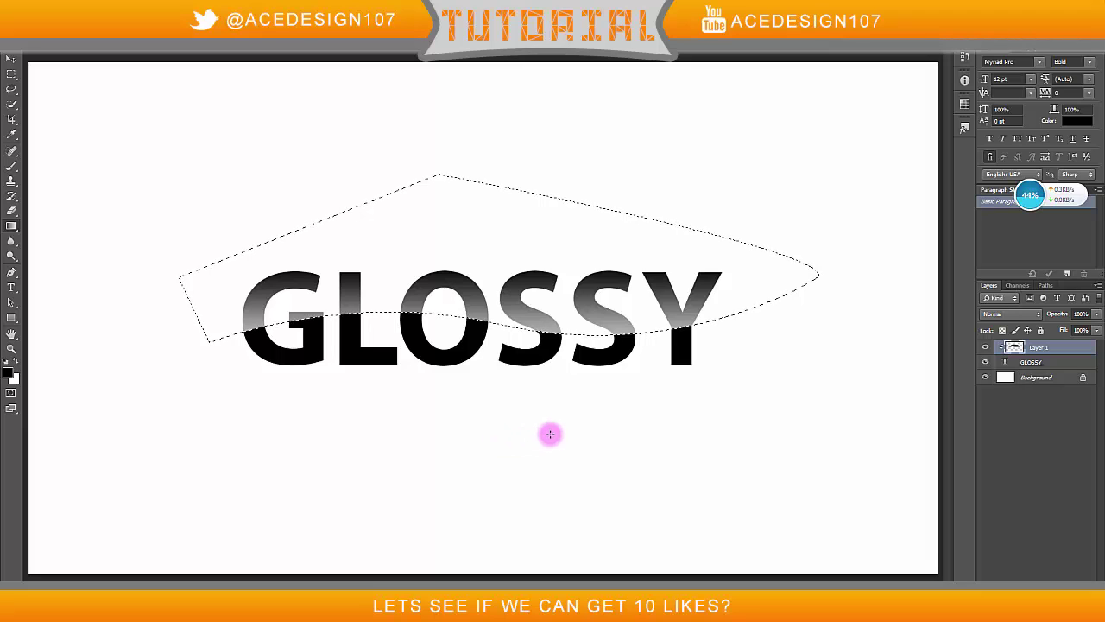
{"action": "key", "text": "ctrl+d"}
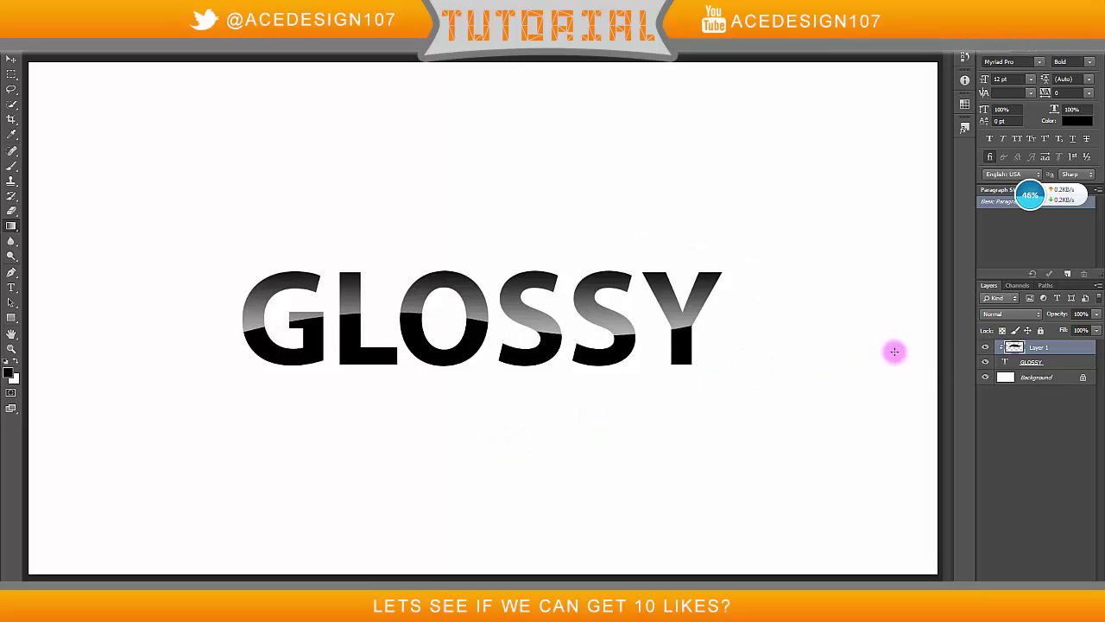
Step: Adjust Layer 1's opacity slider, settling the gloss at 42% opacity
{"action": "left_click", "coordinate": [1081, 314]}
{"action": "left_click_drag", "start_coordinate": [1096, 317], "coordinate": [1073, 330]}
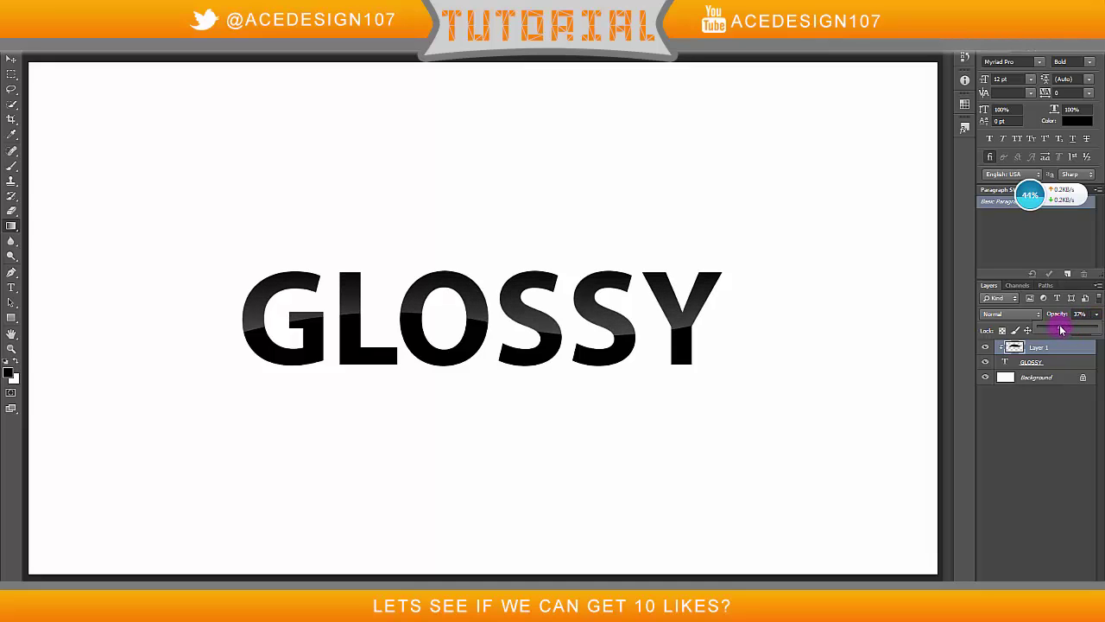
{"action": "left_click", "coordinate": [1075, 404]}
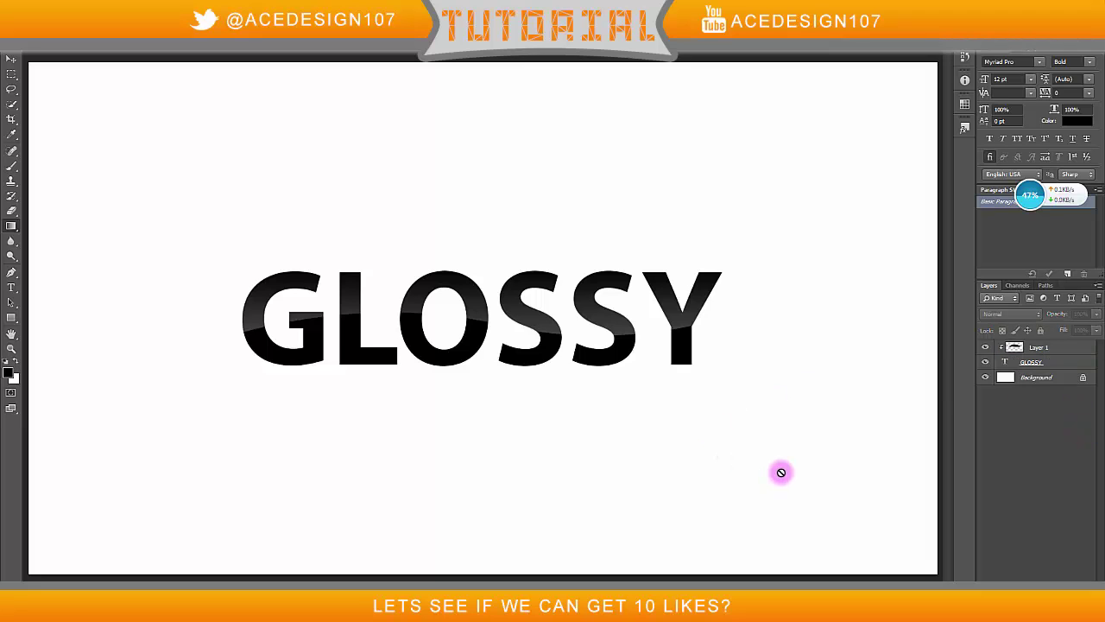
{"action": "left_click", "coordinate": [1031, 348]}
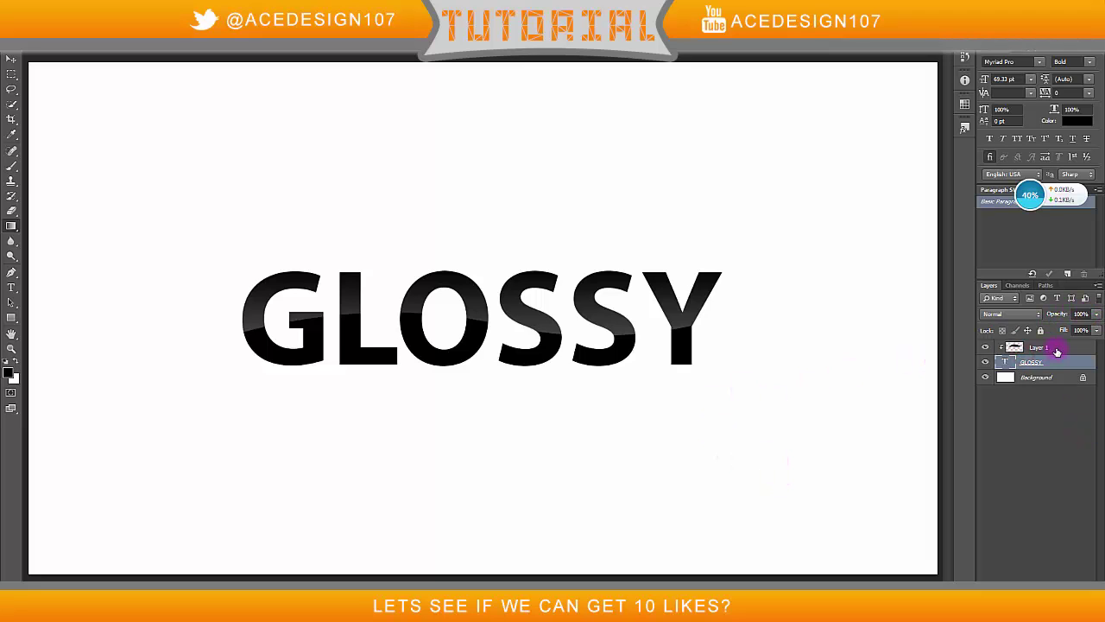
{"action": "left_click", "coordinate": [1095, 314]}
{"action": "mouse_move", "coordinate": [1082, 326]}
{"action": "left_mouse_down"}
{"action": "mouse_move", "coordinate": [1079, 340]}
{"action": "mouse_move", "coordinate": [1065, 329]}
{"action": "left_mouse_up"}
{"action": "left_click", "coordinate": [1046, 412]}
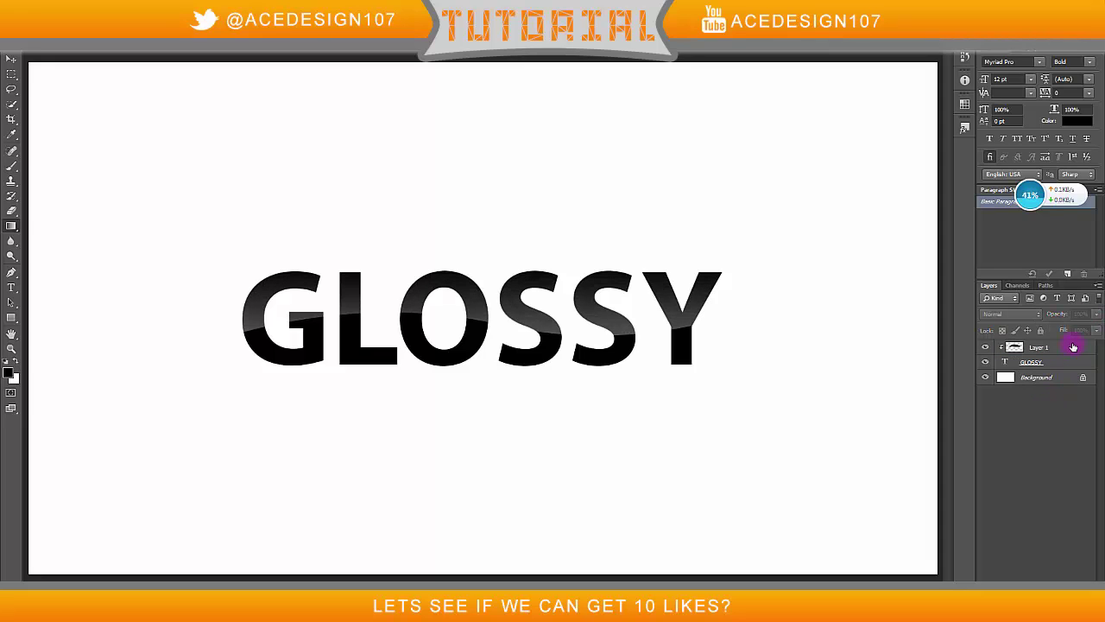
{"action": "left_click", "coordinate": [1076, 348]}
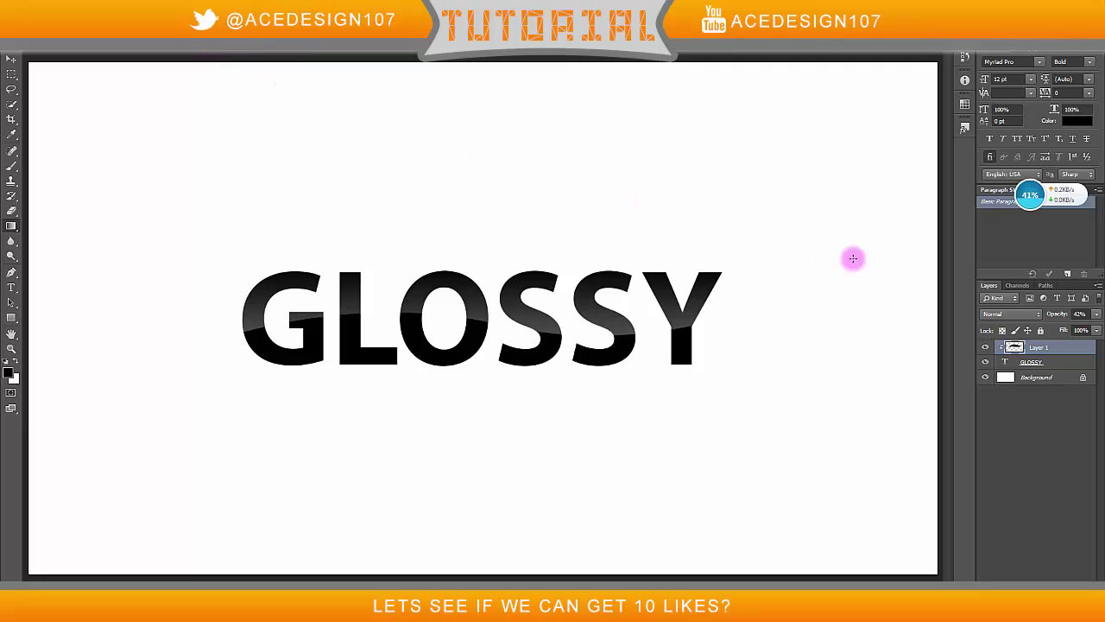
Step: Enable Outer Glow on Layer 1 with white as the glow colour
{"action": "double_click", "coordinate": [1062, 349]}
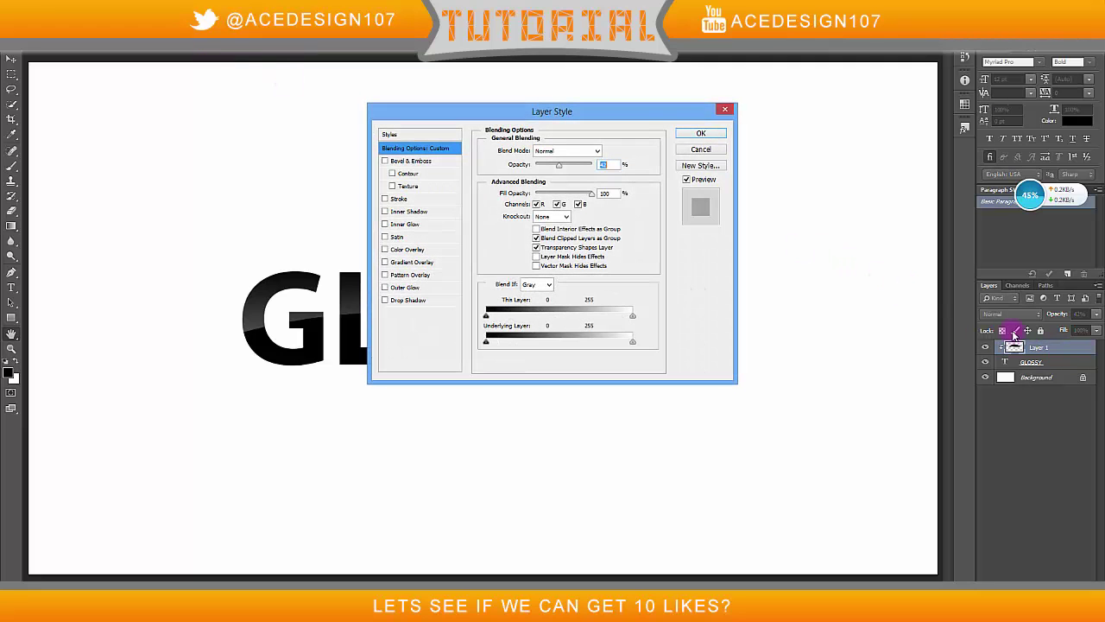
{"action": "left_click", "coordinate": [406, 288]}
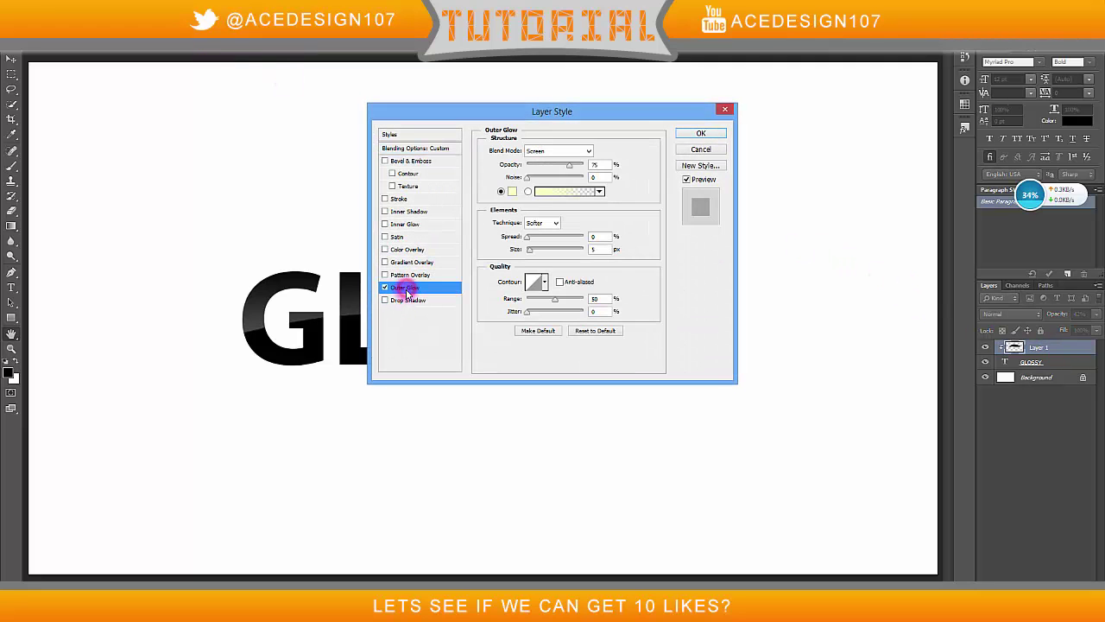
{"action": "left_click", "coordinate": [512, 191]}
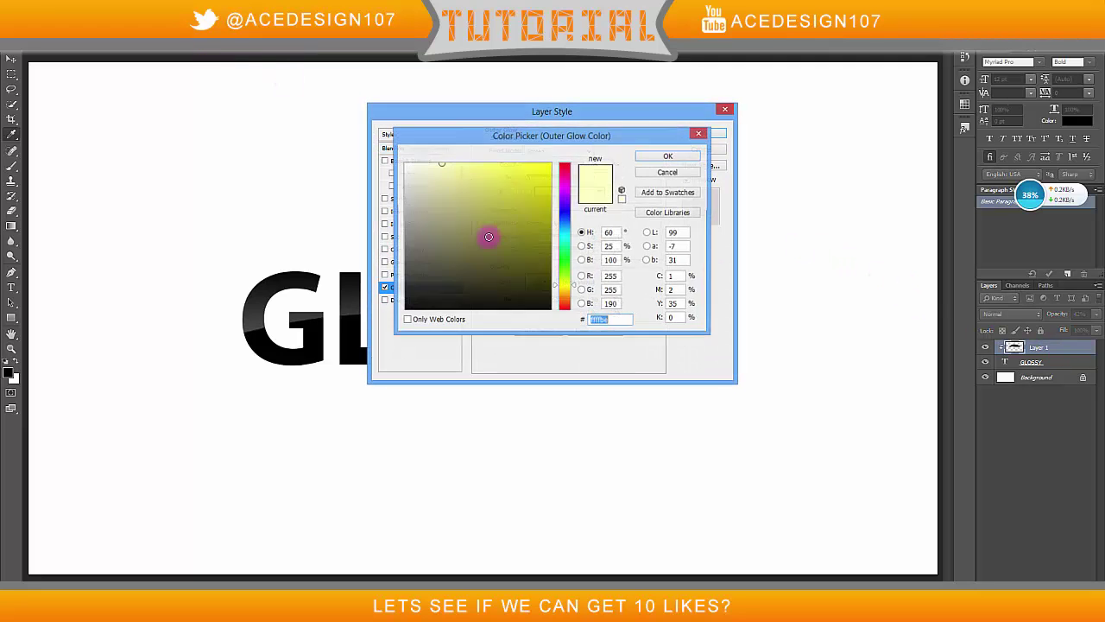
{"action": "left_click", "coordinate": [667, 157]}
Step: Set the glow's opacity and spread to 100% with a small size
{"action": "left_click_drag", "start_coordinate": [526, 236], "coordinate": [559, 239]}
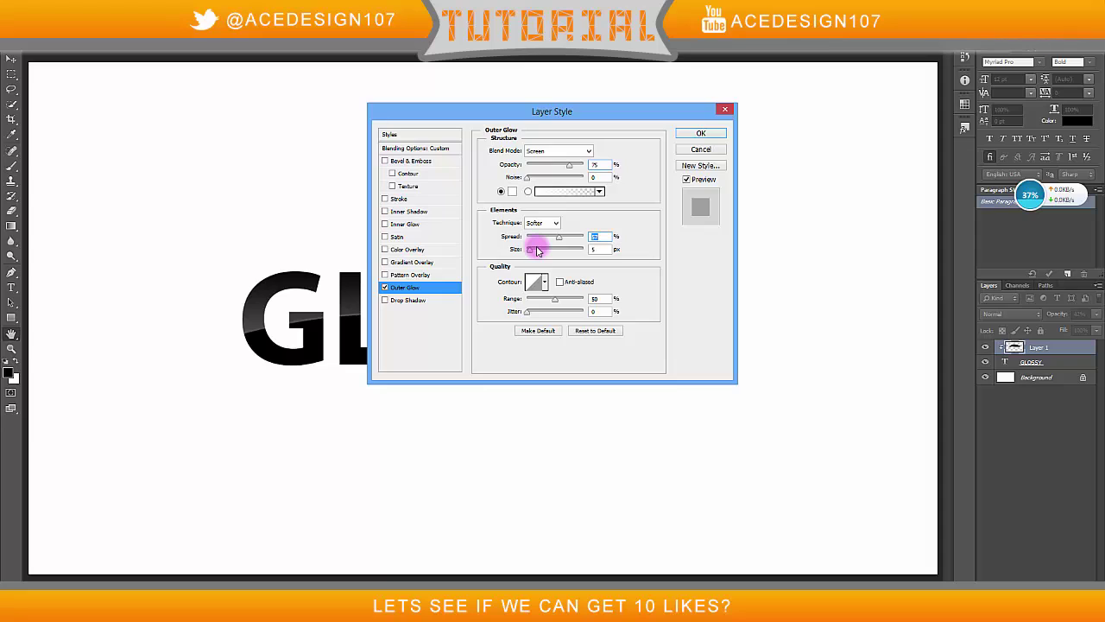
{"action": "left_click_drag", "start_coordinate": [533, 252], "coordinate": [539, 249]}
{"action": "left_click_drag", "start_coordinate": [575, 165], "coordinate": [584, 164]}
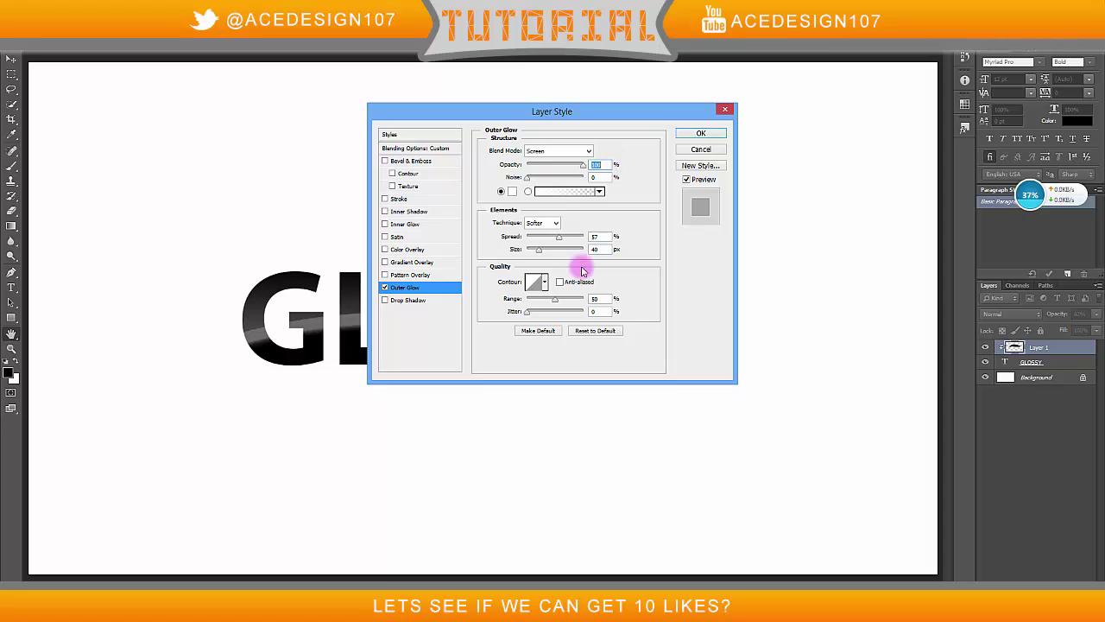
{"action": "left_click", "coordinate": [540, 247]}
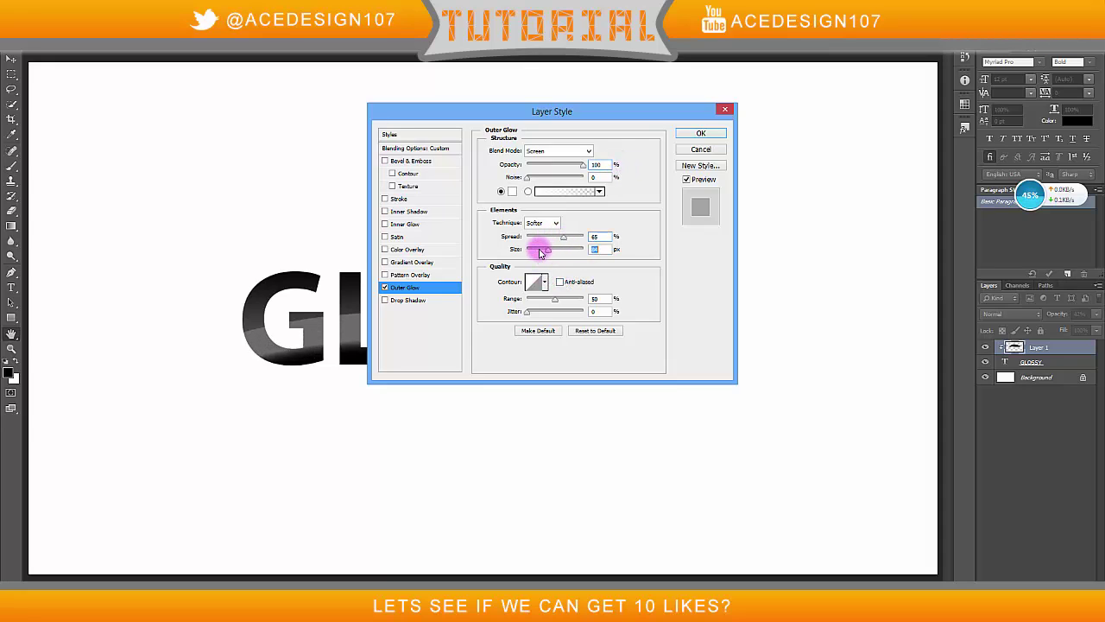
{"action": "mouse_move", "coordinate": [539, 252]}
{"action": "left_mouse_down"}
{"action": "mouse_move", "coordinate": [592, 234]}
{"action": "mouse_move", "coordinate": [531, 255]}
{"action": "left_mouse_up"}
{"action": "left_click", "coordinate": [554, 238]}
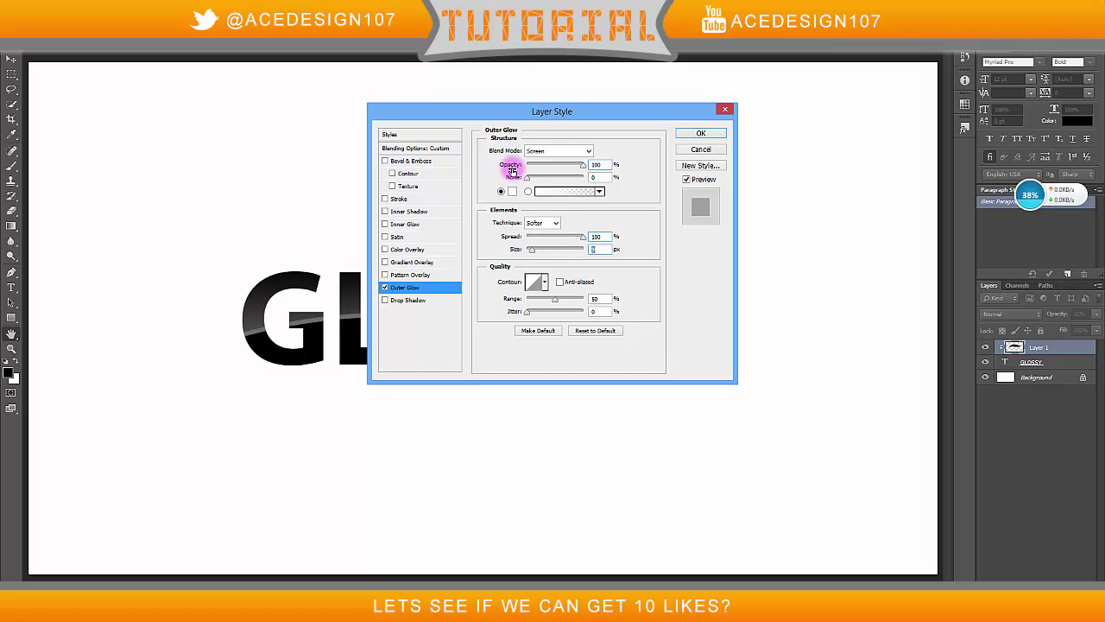
{"action": "left_click_drag", "start_coordinate": [543, 107], "coordinate": [984, 76]}
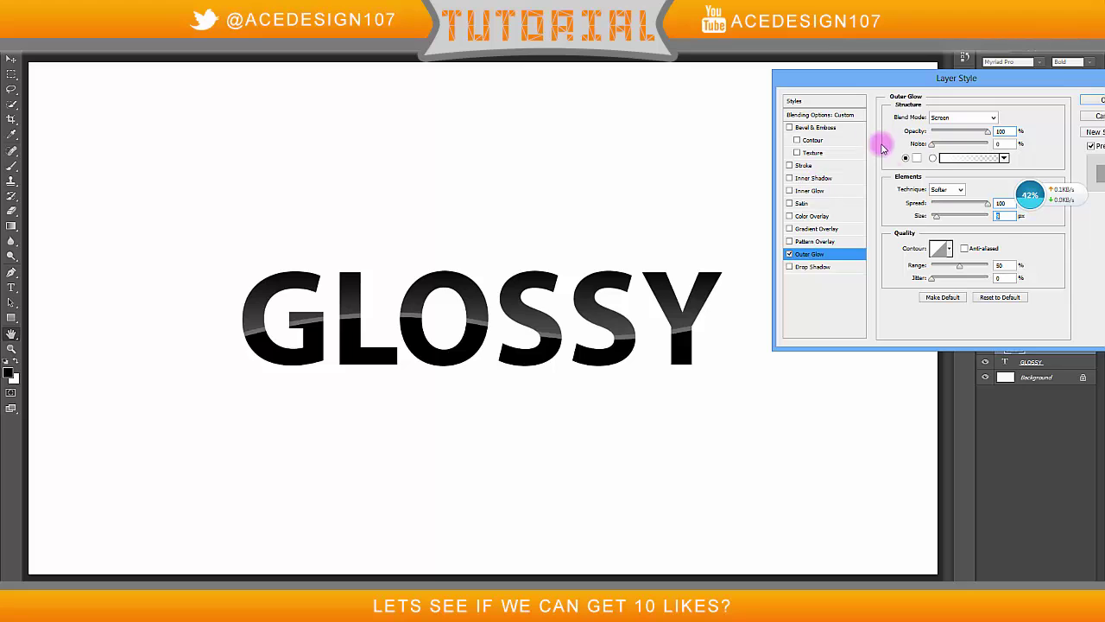
Step: Change the outer glow colour to a soft blue (#2e86e0)
{"action": "left_click", "coordinate": [917, 158]}
{"action": "mouse_move", "coordinate": [507, 195]}
{"action": "left_mouse_down"}
{"action": "mouse_move", "coordinate": [592, 141]}
{"action": "mouse_move", "coordinate": [508, 198]}
{"action": "mouse_move", "coordinate": [449, 136]}
{"action": "left_mouse_up"}
{"action": "left_click", "coordinate": [533, 249]}
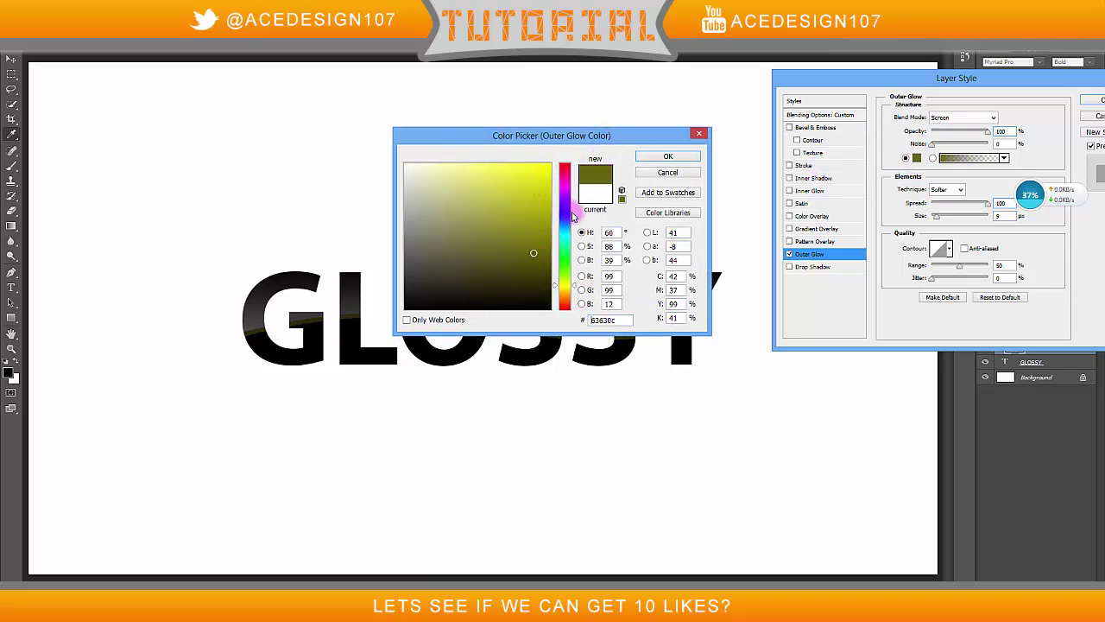
{"action": "left_click", "coordinate": [566, 223]}
{"action": "left_click_drag", "start_coordinate": [544, 167], "coordinate": [597, 125]}
{"action": "mouse_move", "coordinate": [534, 205]}
{"action": "left_mouse_down"}
{"action": "mouse_move", "coordinate": [501, 157]}
{"action": "mouse_move", "coordinate": [538, 222]}
{"action": "mouse_move", "coordinate": [521, 180]}
{"action": "left_mouse_up"}
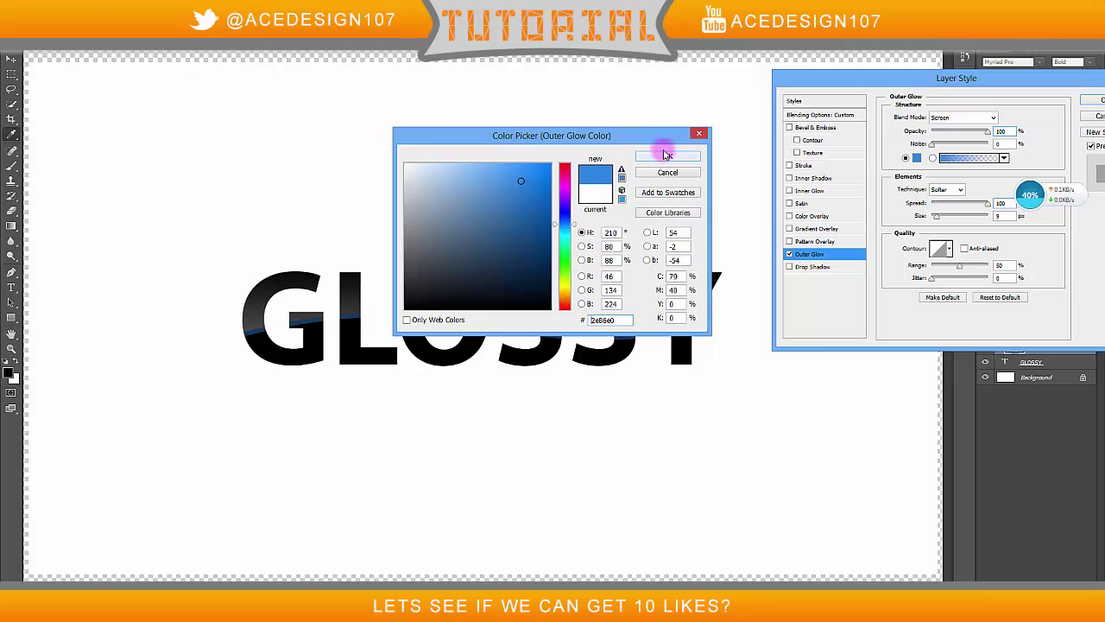
{"action": "left_click", "coordinate": [665, 156]}
Step: Set the outer glow size to 10 px and apply the effect
{"action": "mouse_move", "coordinate": [921, 215]}
{"action": "left_mouse_down"}
{"action": "mouse_move", "coordinate": [941, 218]}
{"action": "mouse_move", "coordinate": [932, 215]}
{"action": "left_mouse_up"}
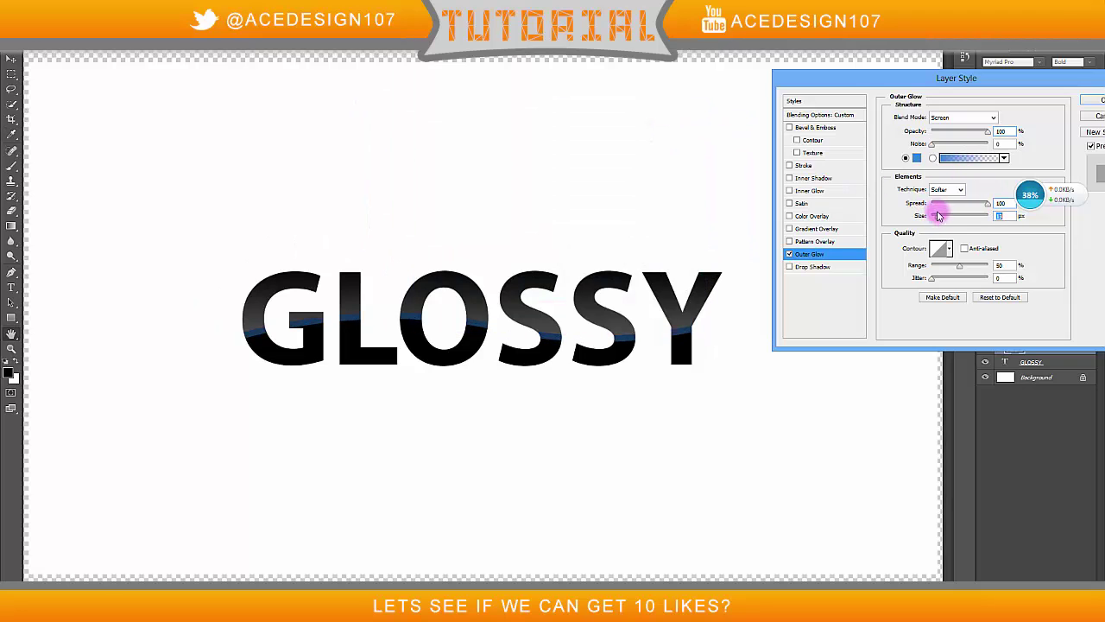
{"action": "left_click_drag", "start_coordinate": [895, 79], "coordinate": [736, 75]}
{"action": "left_click", "coordinate": [947, 97]}
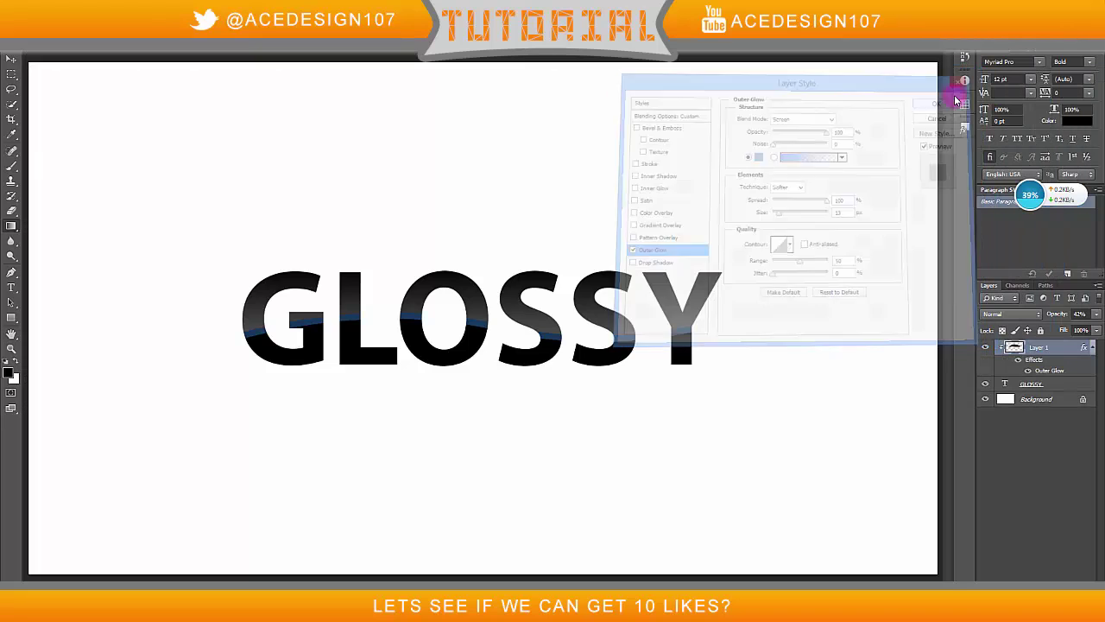